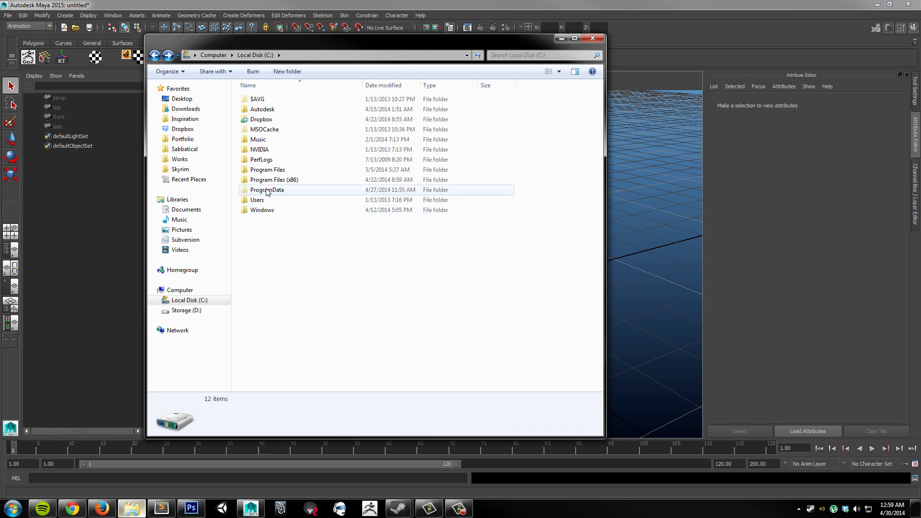
Step: Browse in Explorer to the ProgramData\Quixel\dDo\swatches folder
double_click(268, 191)
scroll(283, 312, "down", 6)
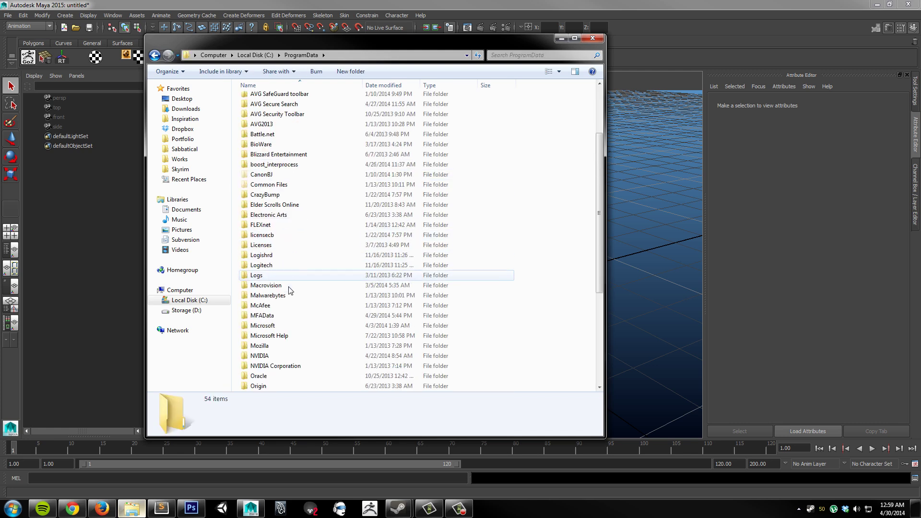
double_click(261, 305)
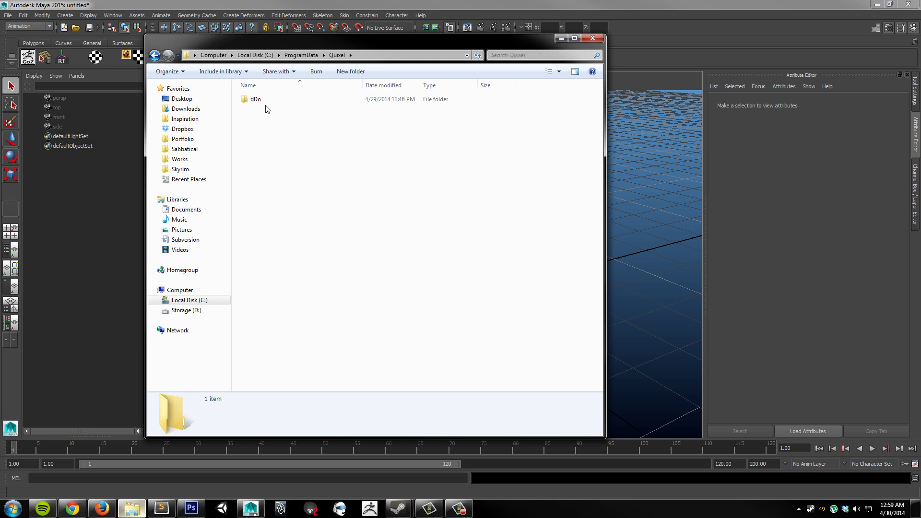
double_click(257, 101)
double_click(255, 109)
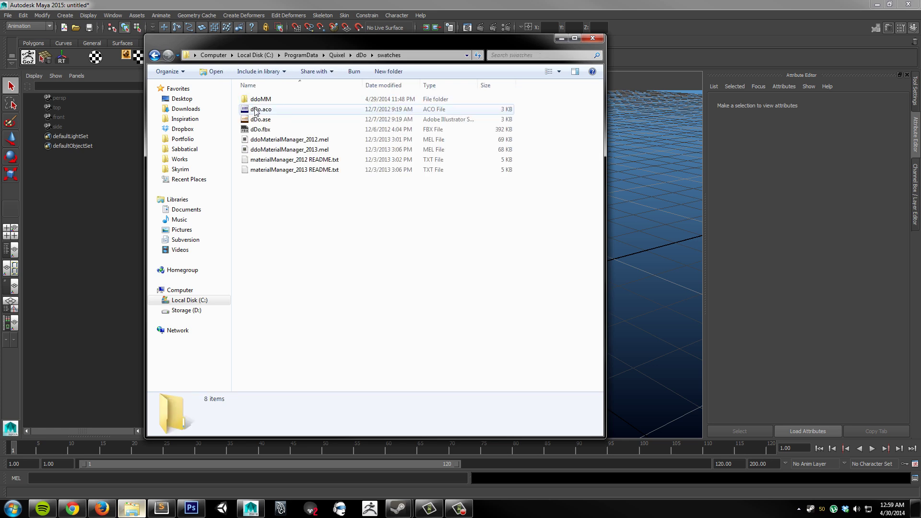
Step: Inspect the ddoMaterialManager_2012 and 2013 MEL scripts, then clear the file selection
left_click_drag(277, 139, 278, 176)
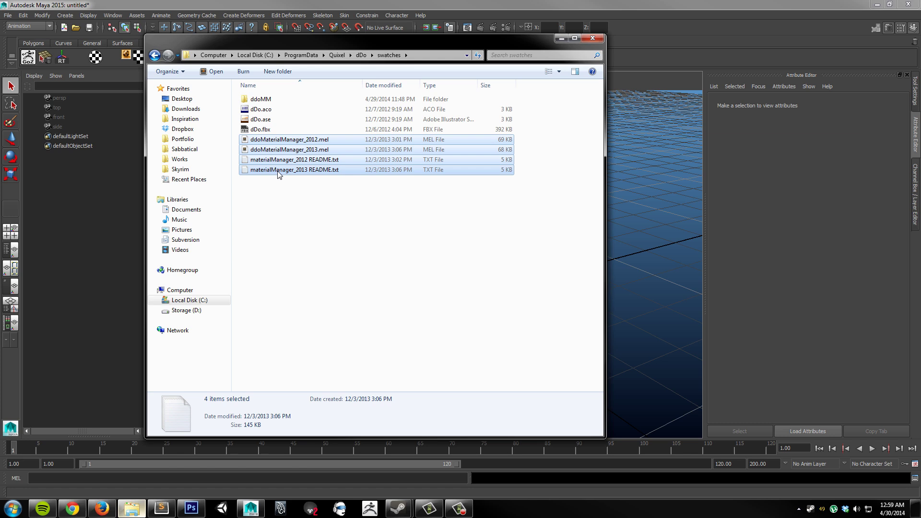
left_click(288, 139)
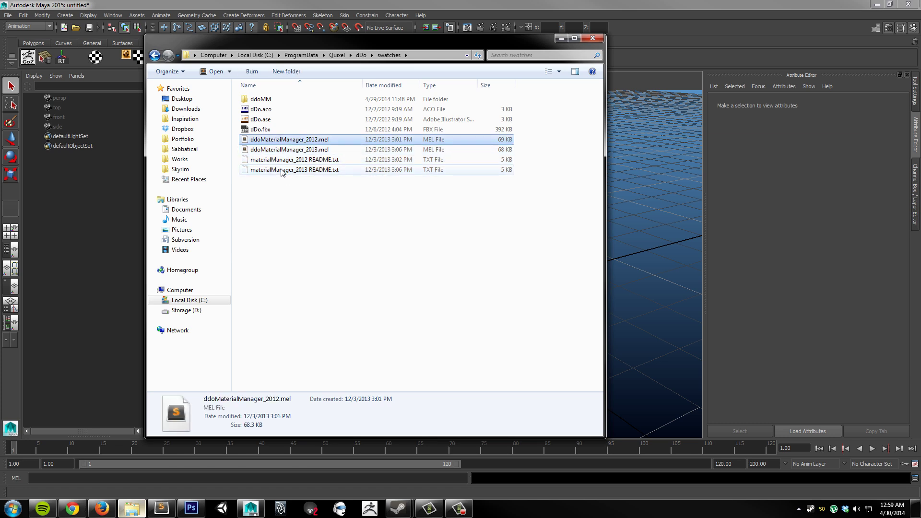
left_click(307, 150)
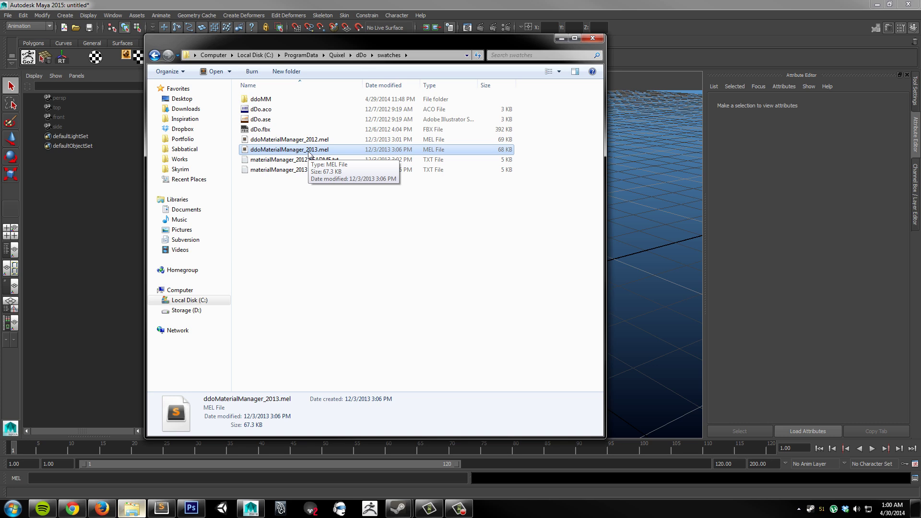
left_click(311, 192)
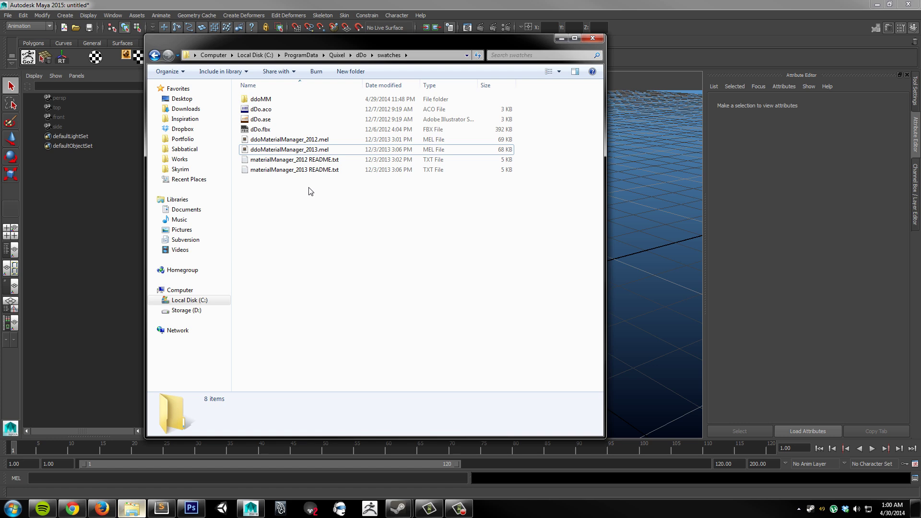
Step: Bring Maya forward and read the dDo Material Manager's version info, highlighting the update website
left_click(375, 5)
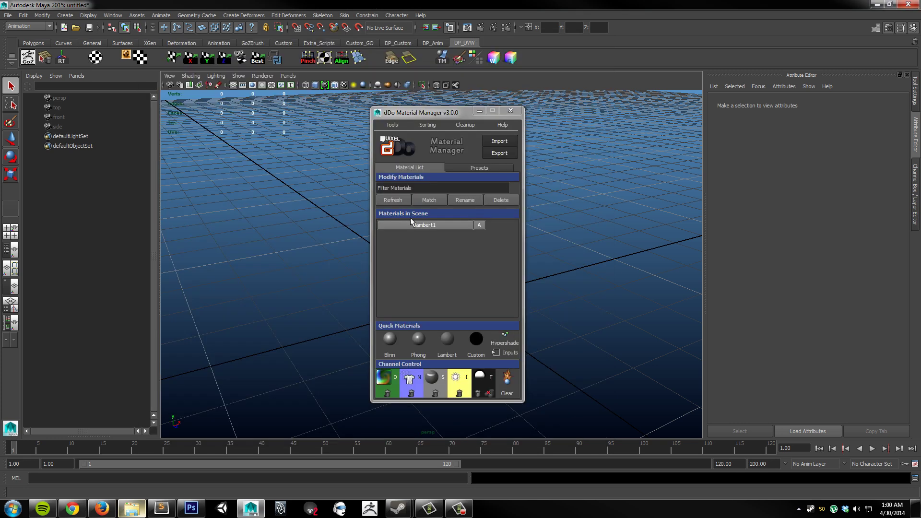
left_click(495, 129)
left_click(498, 131)
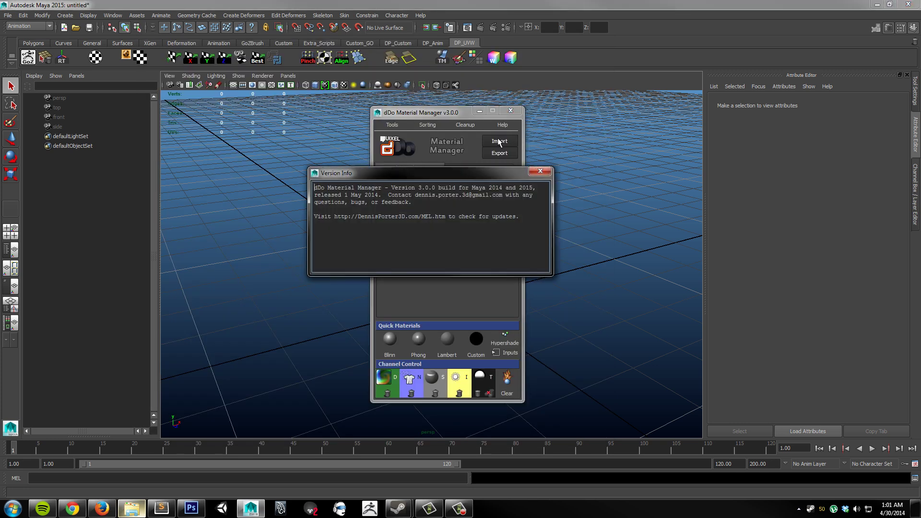
left_click_drag(337, 219, 449, 222)
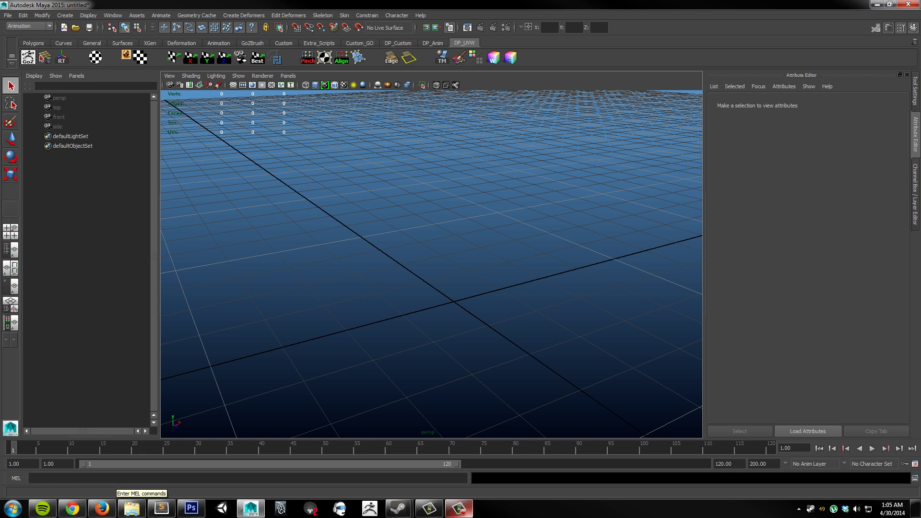
Step: Run 'source ddoMaterialManager_2013.mel; materialManager' from the MEL command line
left_click(106, 484)
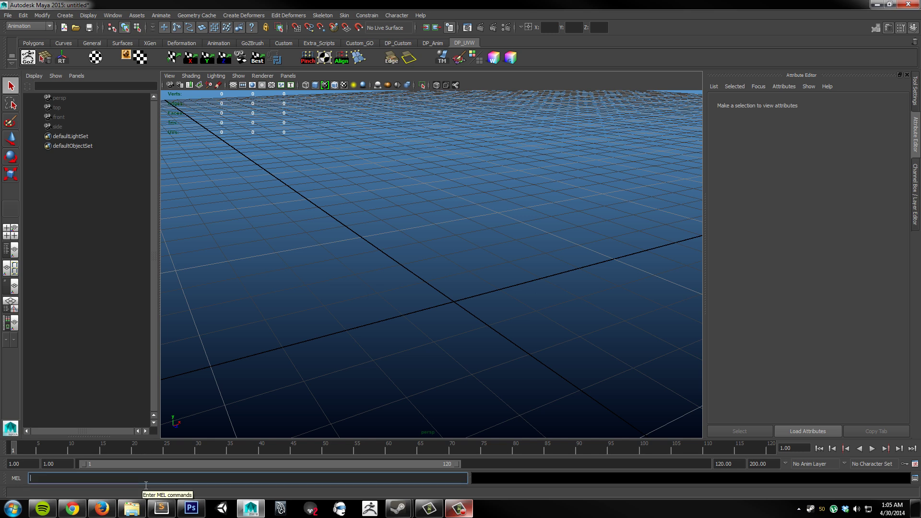
type("source ddoMaterialManager")
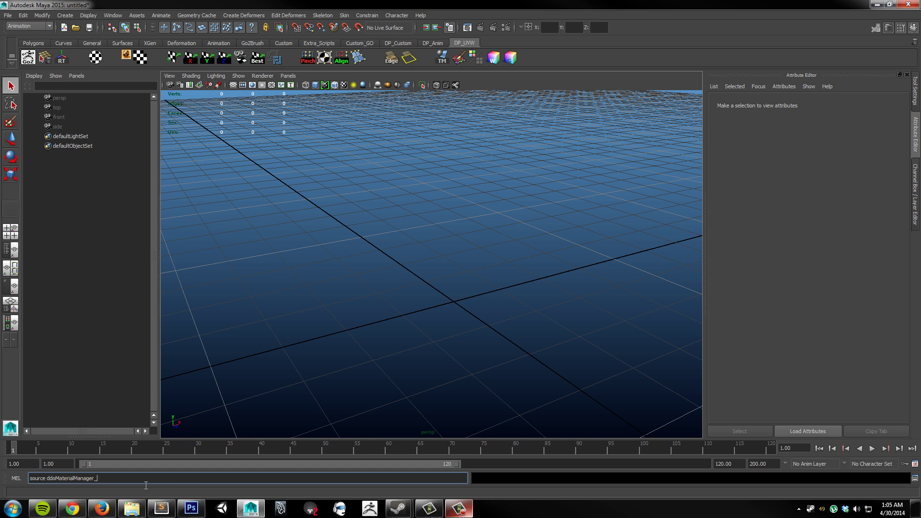
type("_2013")
type("mel; materialManager;")
key("Return")
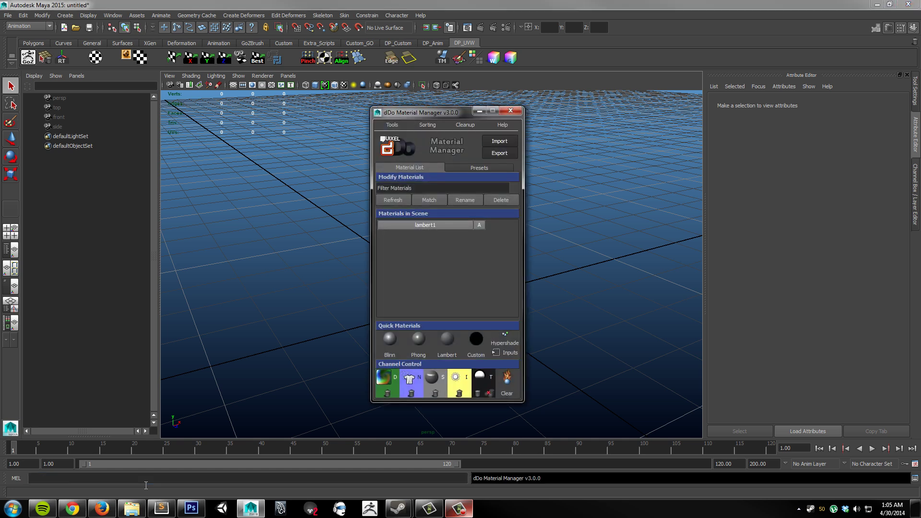
Step: Add a dDo shelf button to DP_UVW and confirm its source-and-launch command in the Shelf Editor
left_click(393, 125)
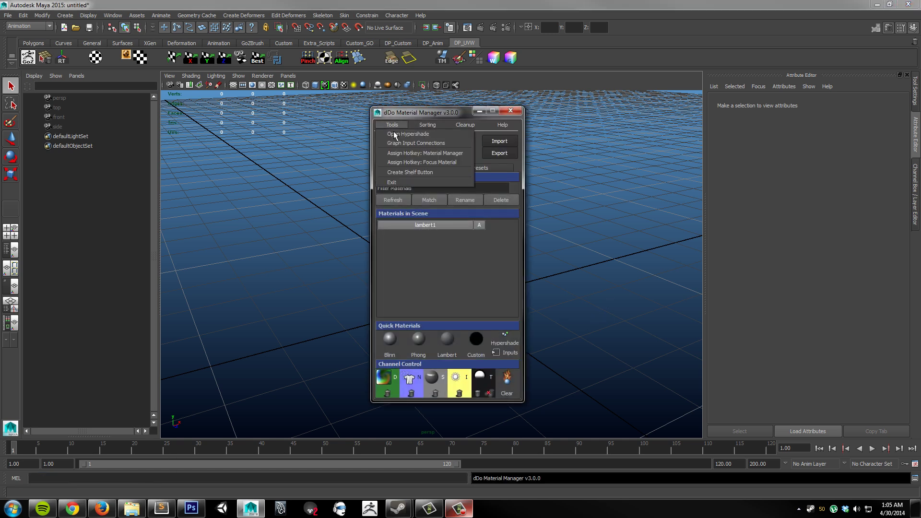
left_click(402, 173)
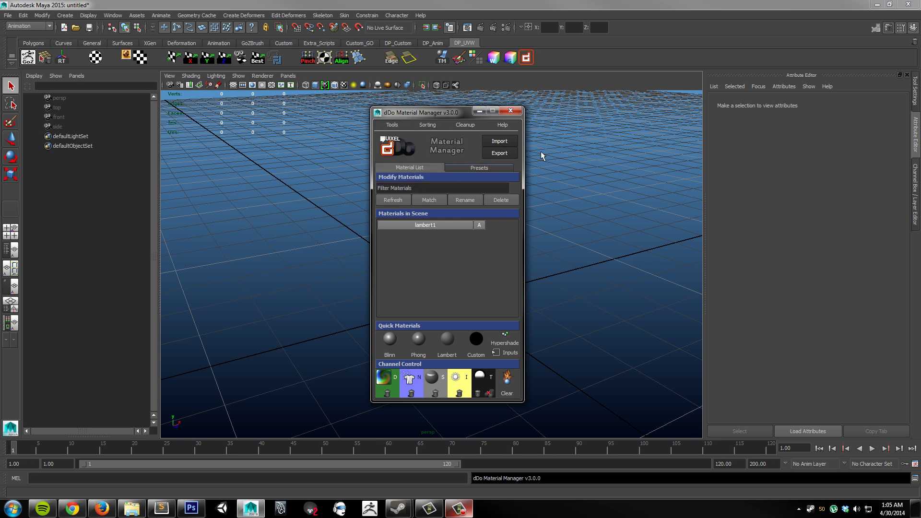
right_click(530, 60)
left_click(537, 72)
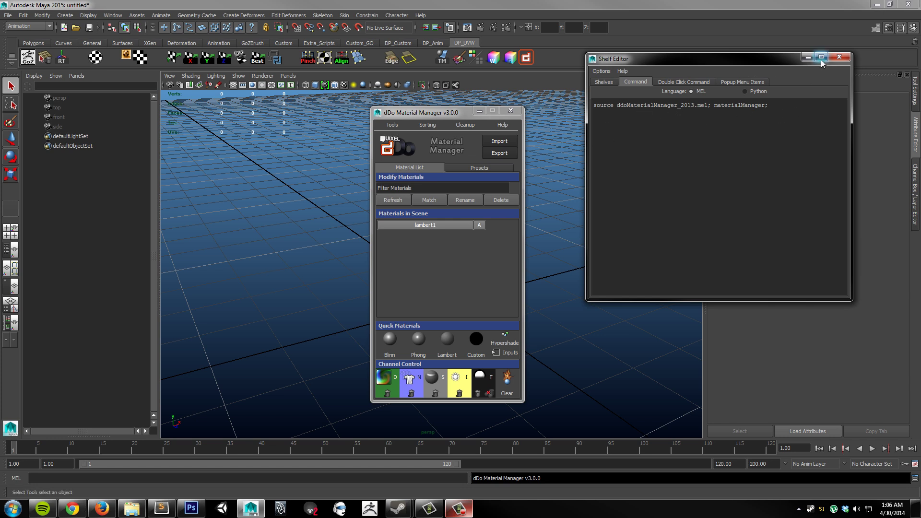
left_click(837, 58)
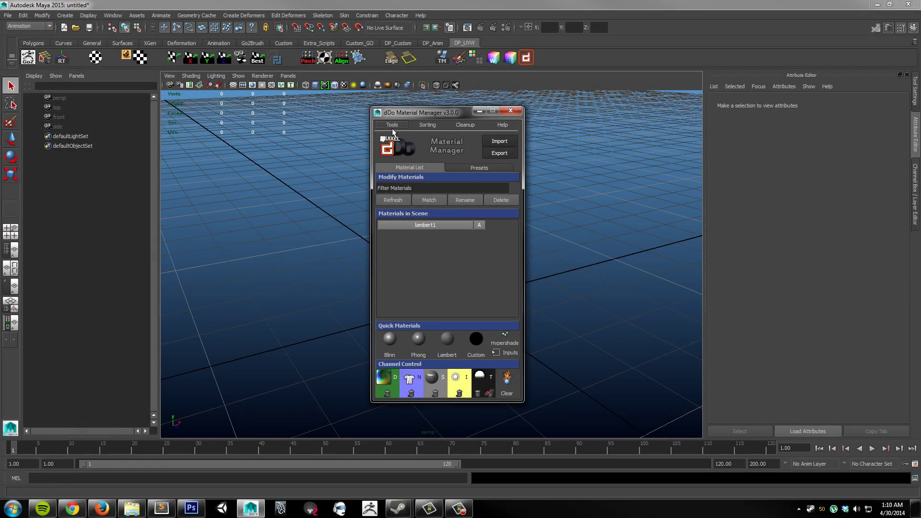
Step: Look through the Material Manager's Tools, Sorting and Help menus without choosing anything
left_click(391, 126)
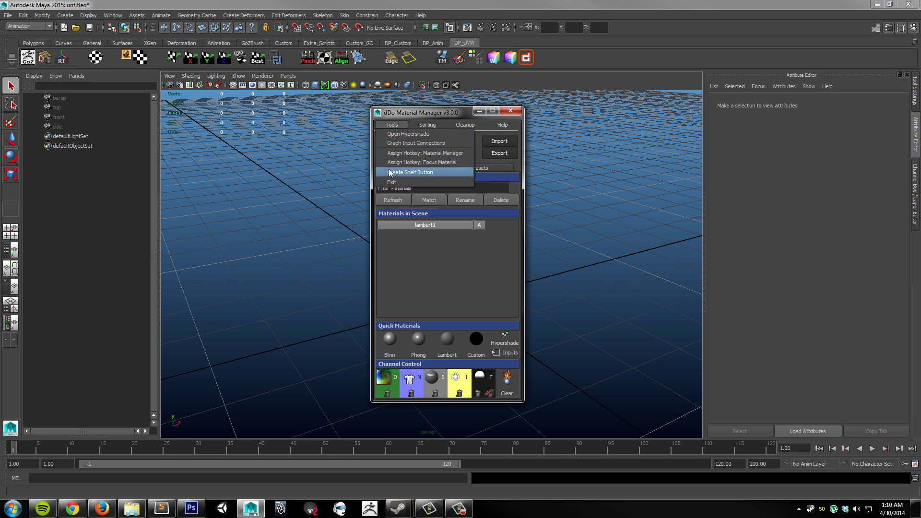
mouse_move(430, 127)
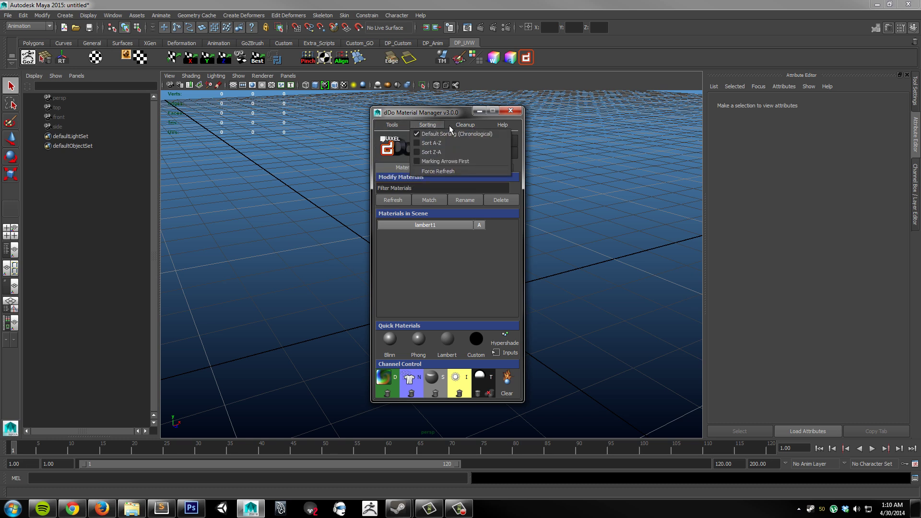
mouse_move(502, 125)
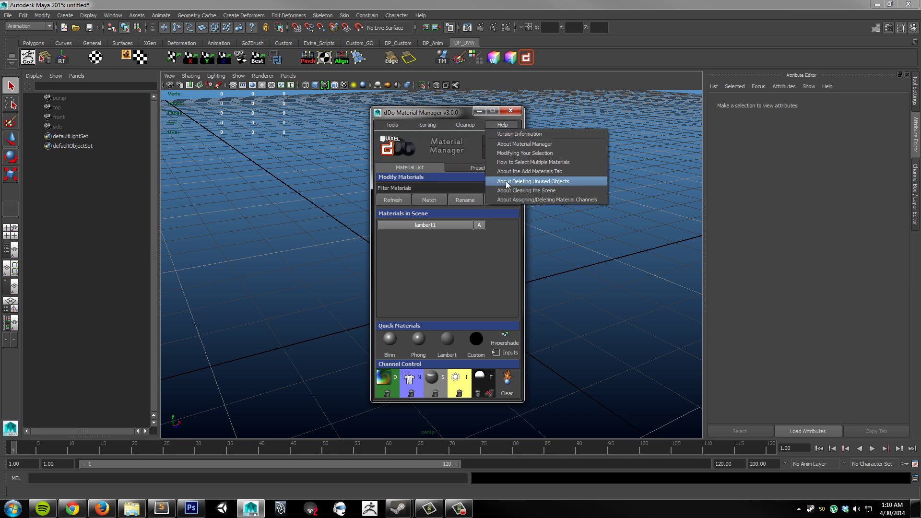
left_click(502, 128)
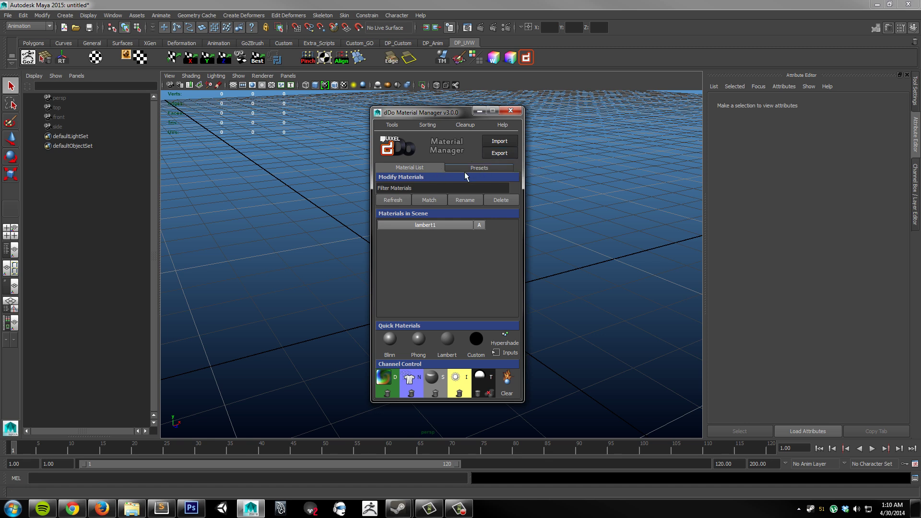
Step: Show the dDo preset grid, scroll through it, and switch to the Hypershade/Persp layout
left_click(477, 172)
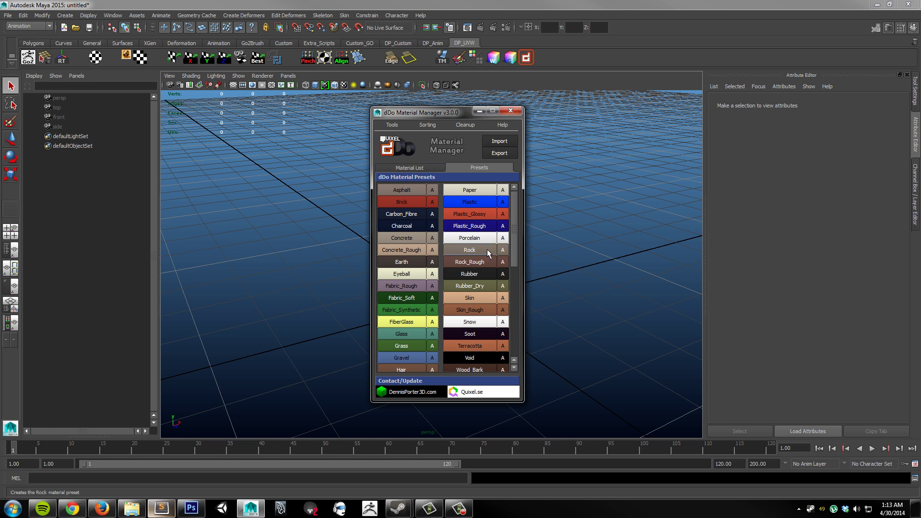
scroll(487, 249, "down", 5)
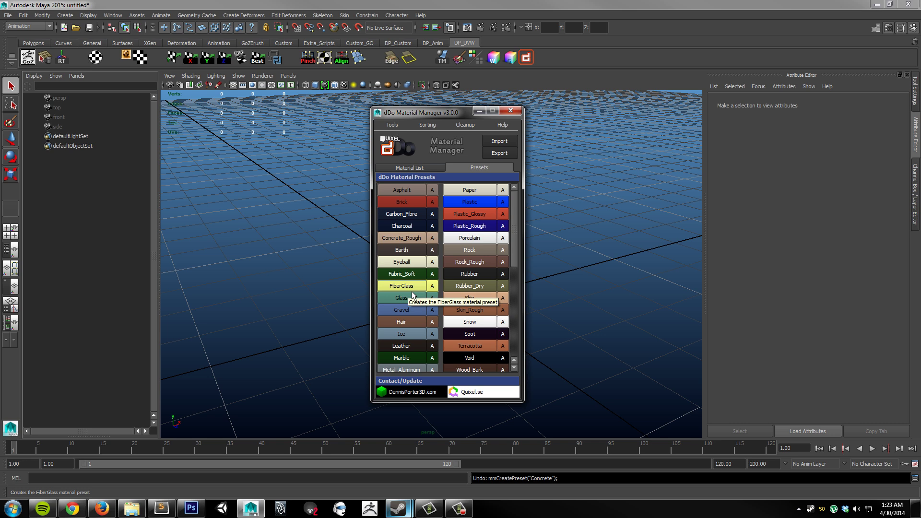
left_click(14, 322)
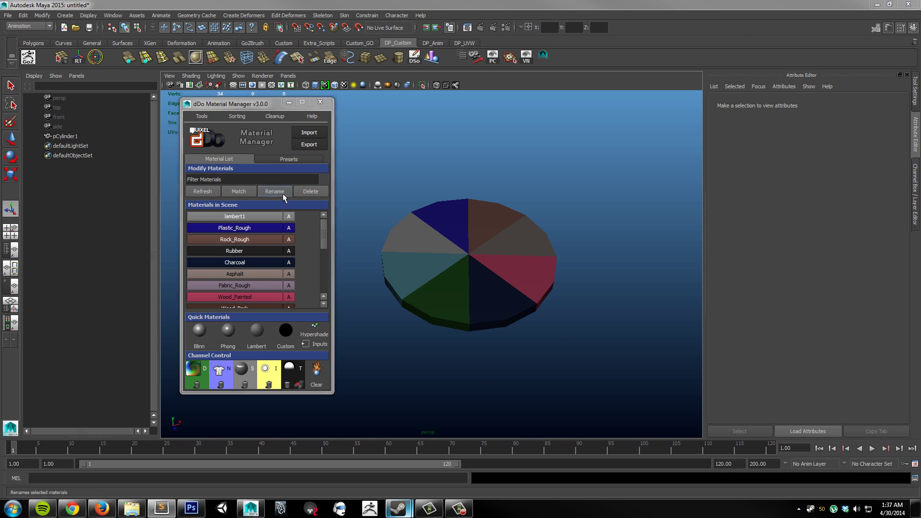
Step: Test the material name filter with 'rough' and 'metal', clearing each, then start filtering by 'b'
left_click(259, 183)
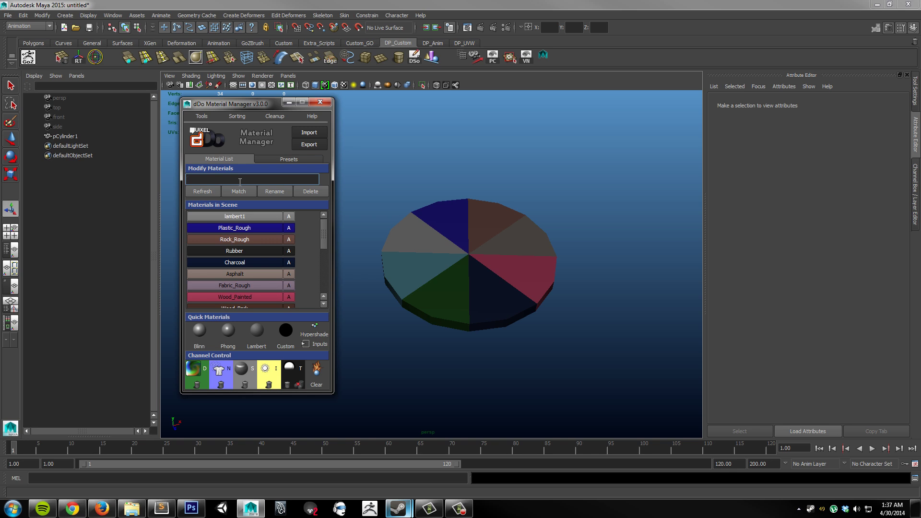
type("rough")
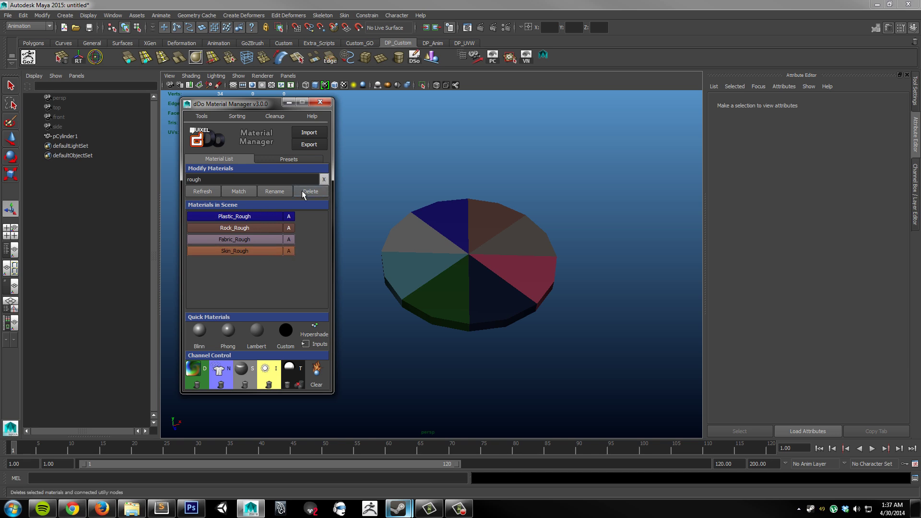
left_click(324, 179)
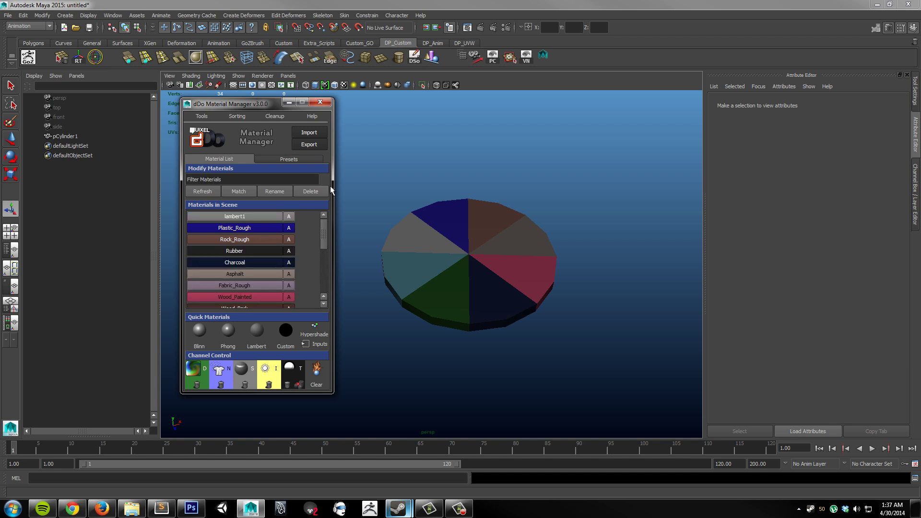
type("metal")
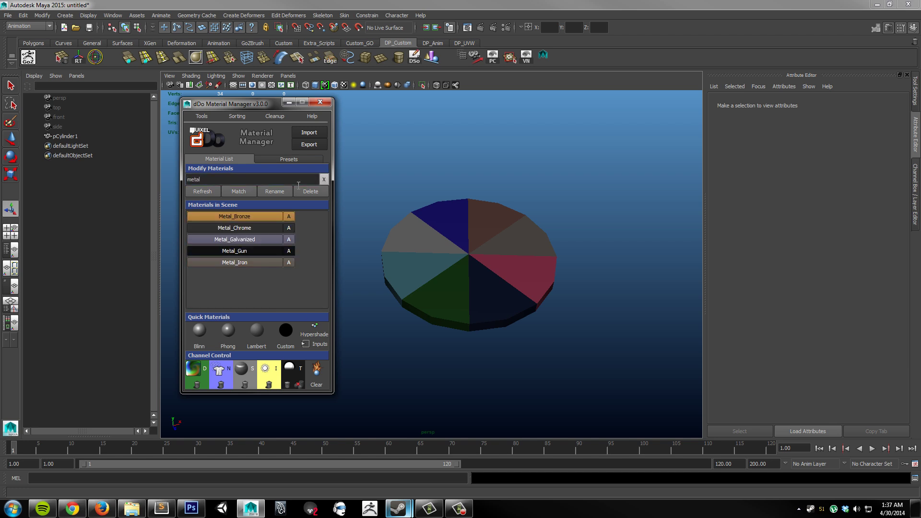
left_click(324, 179)
left_click(308, 182)
type("b")
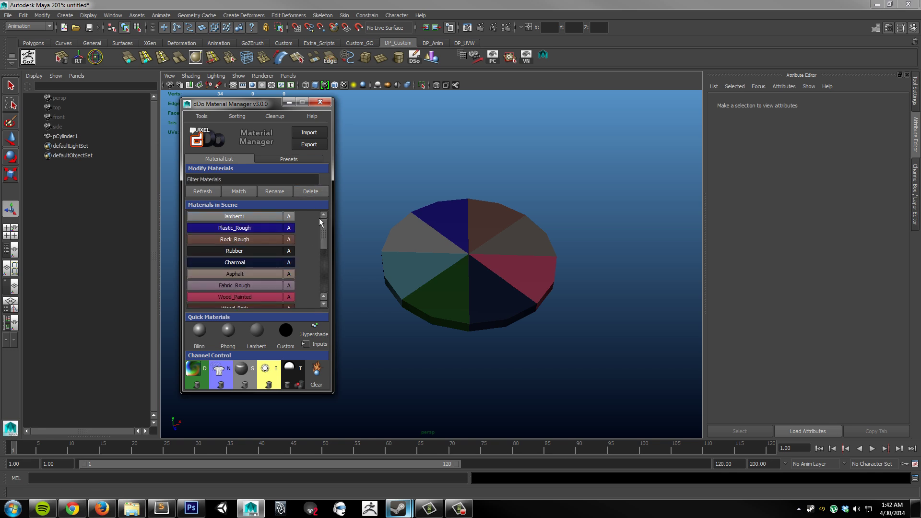
Step: Create the green Custom_1 phong preset and find it in the scene's Material List
scroll(319, 220, "down", 5)
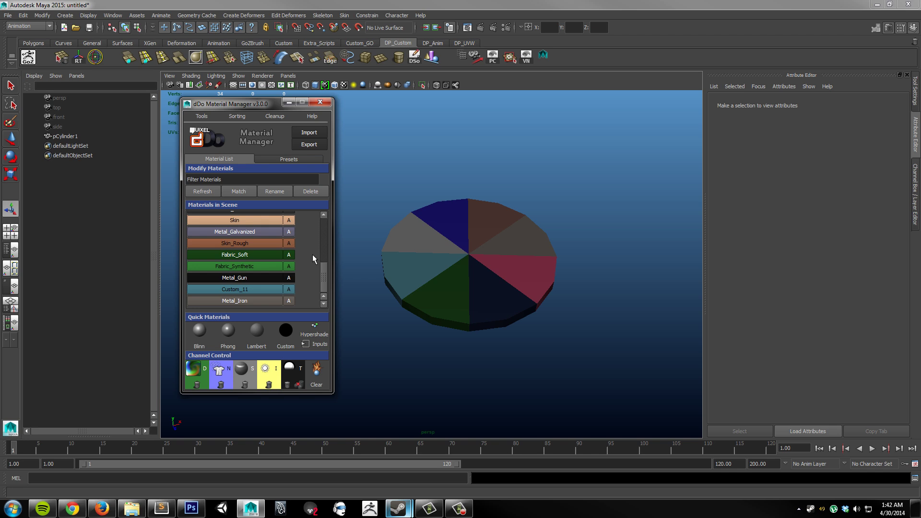
scroll(312, 255, "up", 5)
left_click(286, 159)
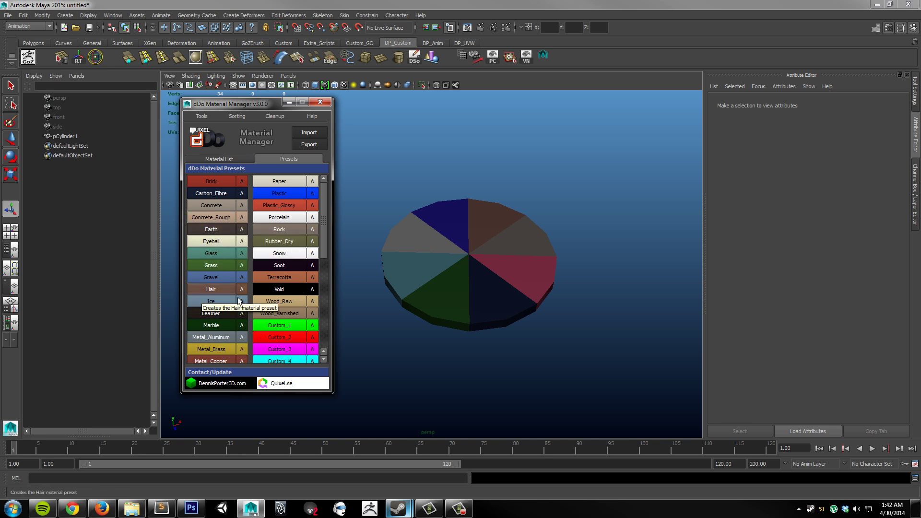
scroll(239, 309, "down", 5)
scroll(238, 305, "up", 3)
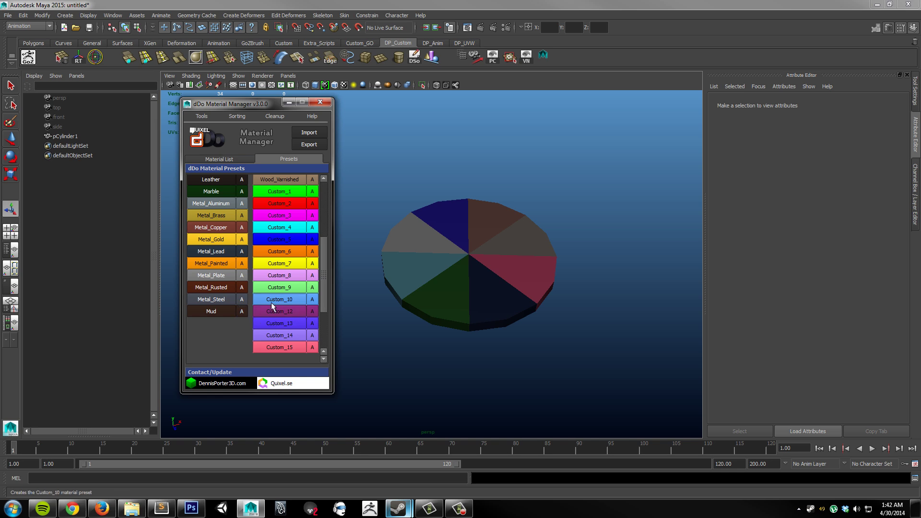
scroll(269, 300, "up", 1)
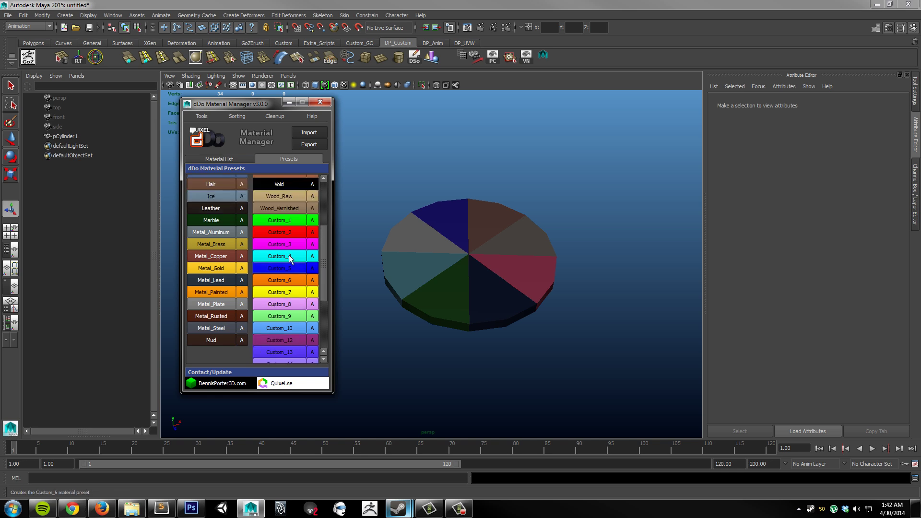
left_click(287, 223)
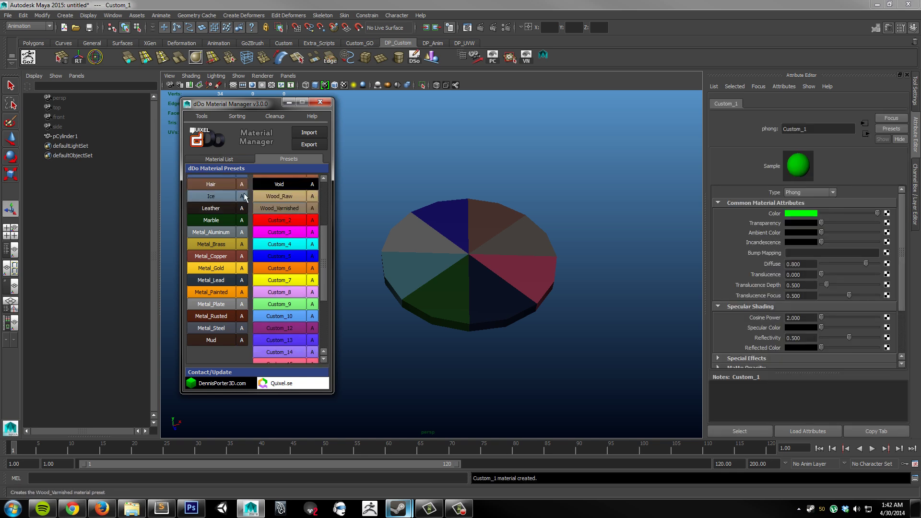
left_click(219, 159)
scroll(255, 282, "down", 3)
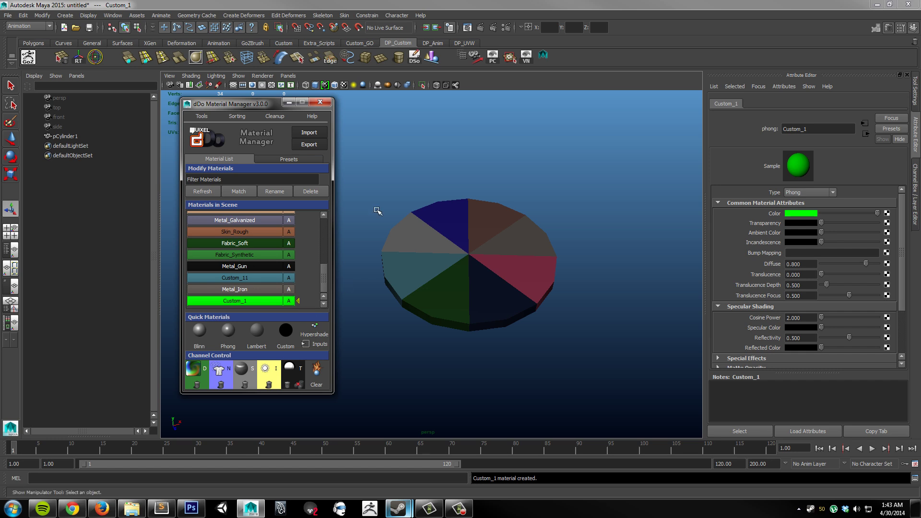
Step: Select pCylinder1 and scroll the material list to see which materials are marked as assigned
left_click(484, 280)
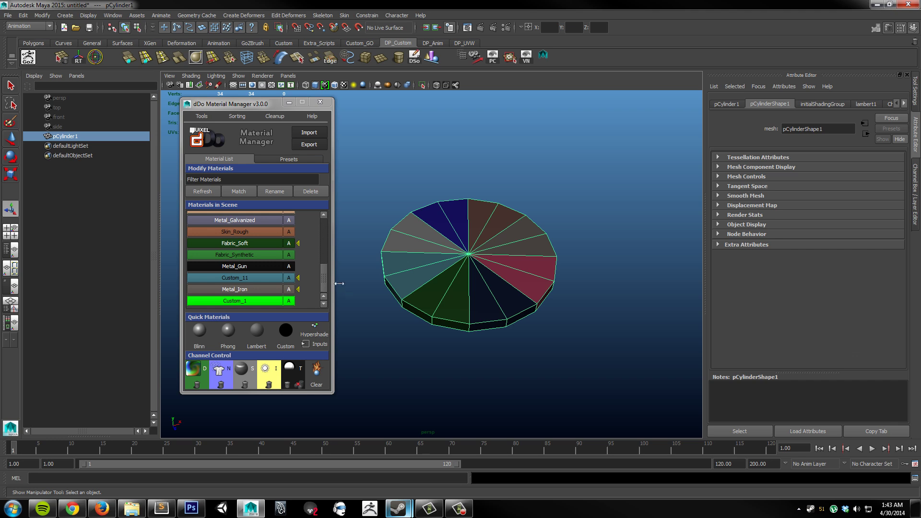
left_click_drag(328, 285, 326, 244)
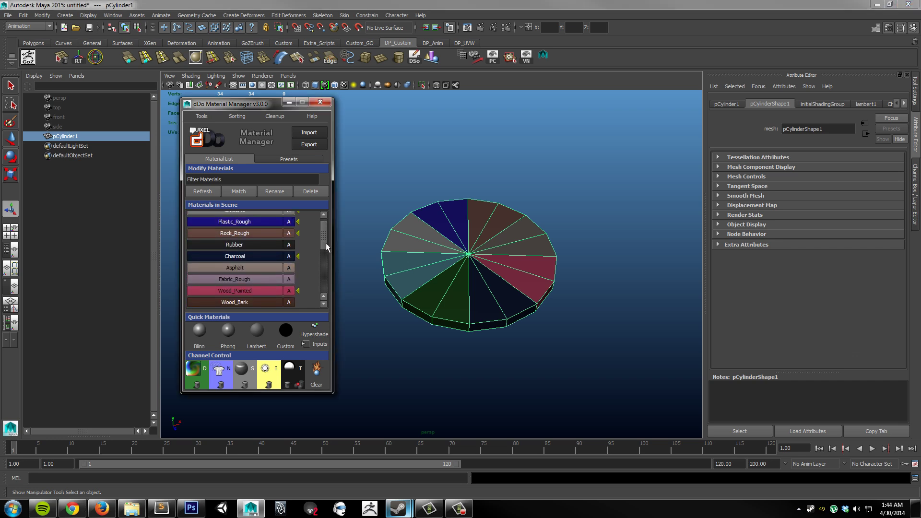
scroll(330, 244, "up", 1)
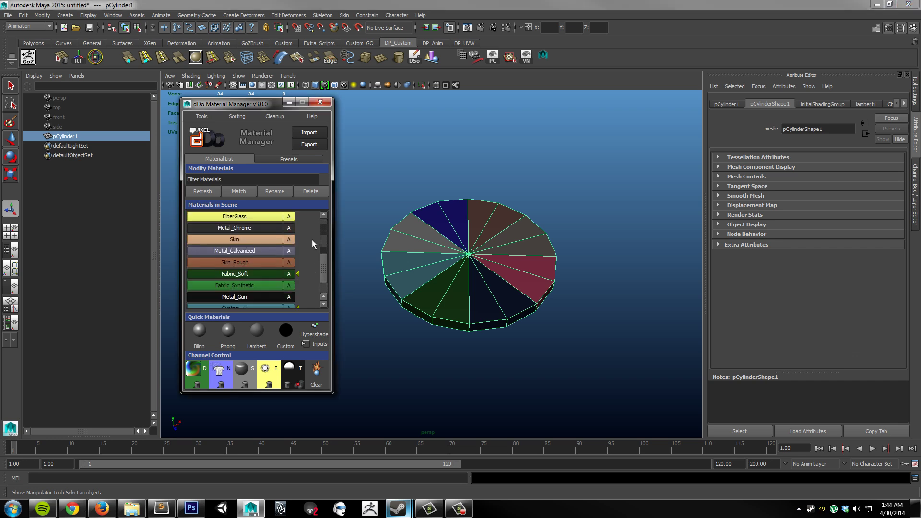
scroll(312, 240, "down", 5)
scroll(314, 266, "up", 5)
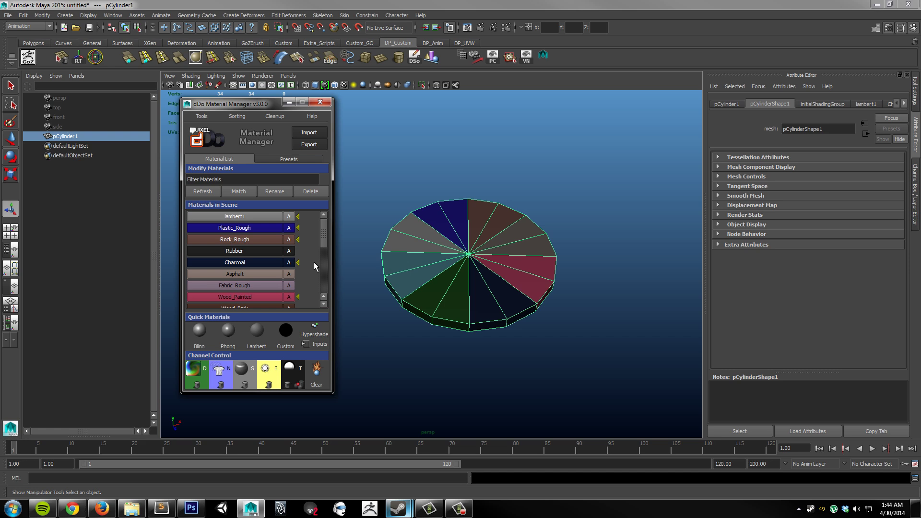
Step: Match-select the Rock_Rough faces, then the Plastic_Rough, Charcoal and Fabric_Soft faces
left_click(266, 240)
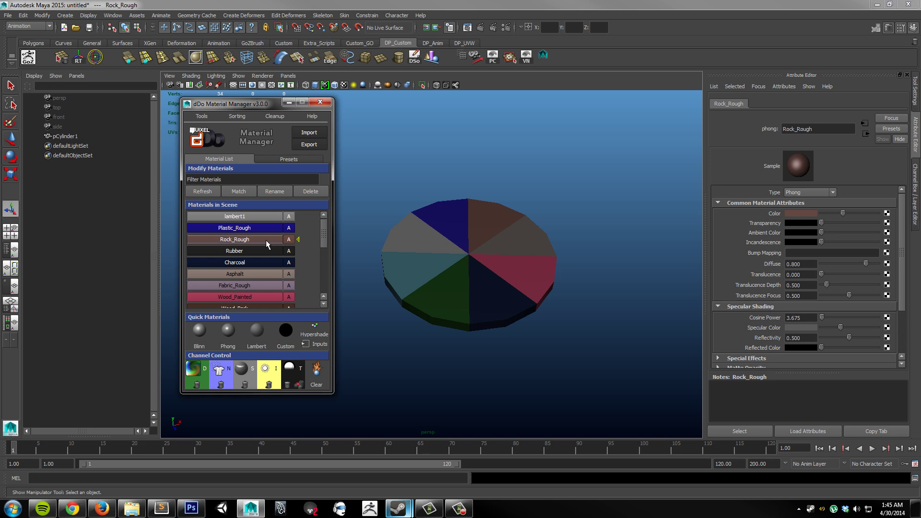
left_click(245, 194)
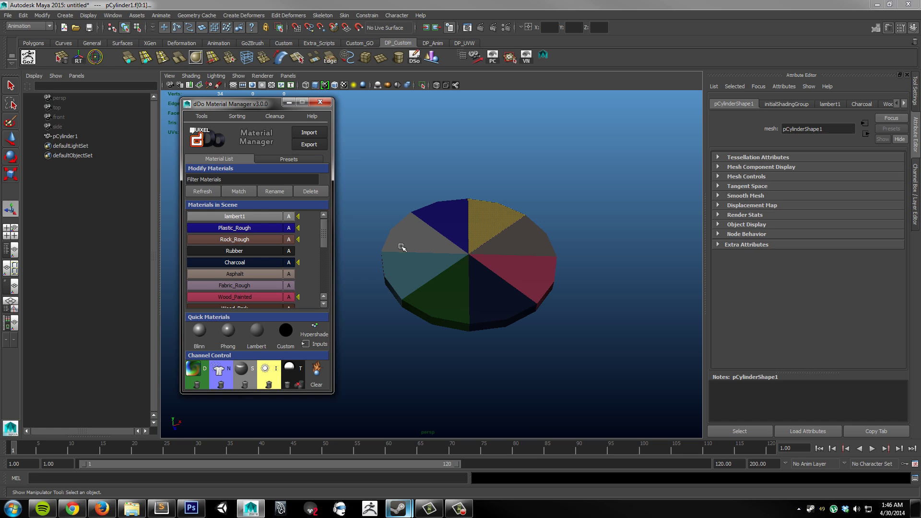
left_click(262, 233)
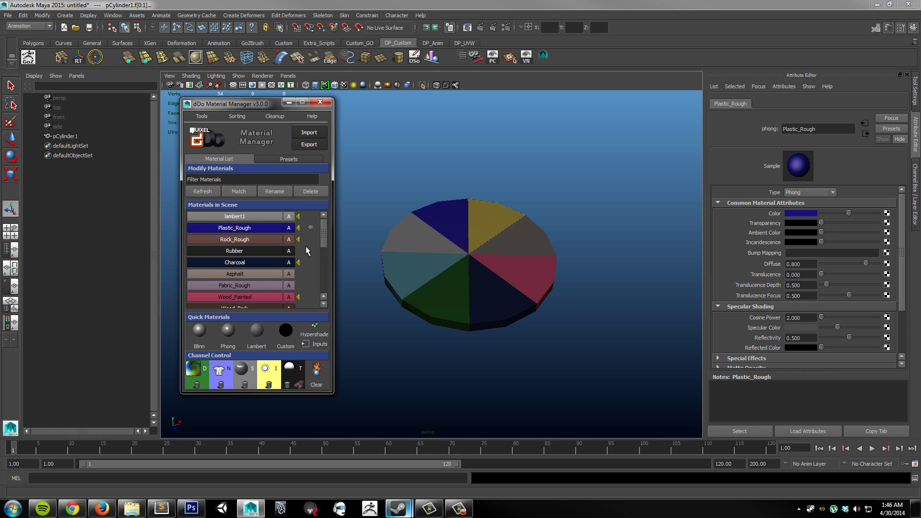
left_click(268, 264)
left_click_drag(326, 240, 325, 289)
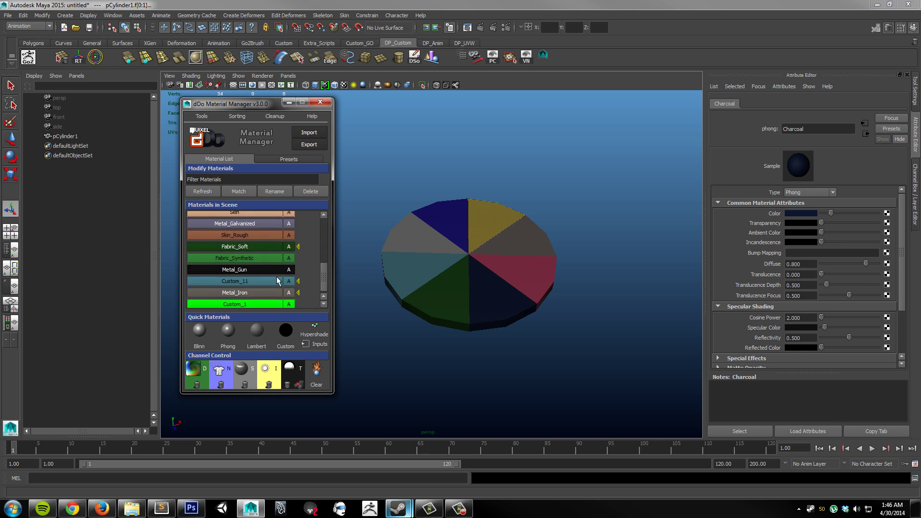
left_click(255, 251)
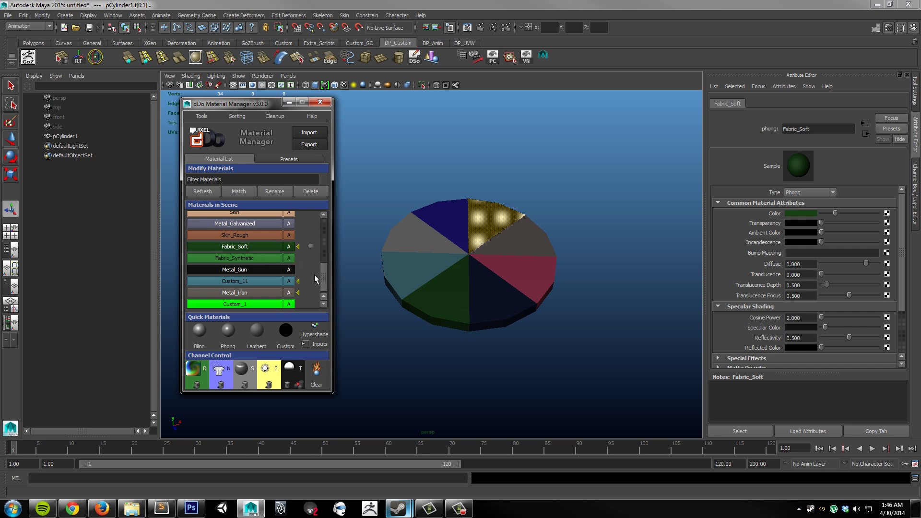
left_click_drag(326, 281, 329, 227)
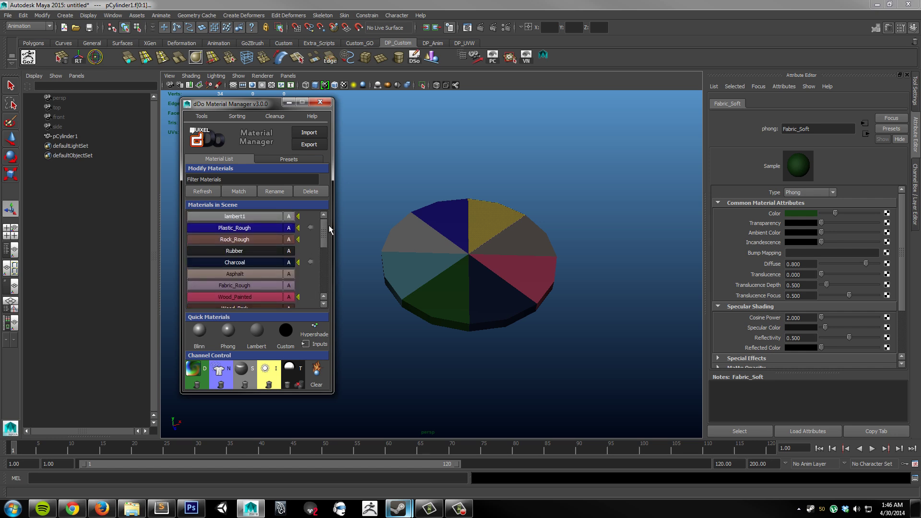
left_click(251, 195)
Step: Orbit to a top view and pick Skin_Rough, Metal_Chrome, then Fabric_Soft to show its attributes
mouse_move(465, 286)
left_mouse_down("alt")
mouse_move(492, 308)
mouse_move(481, 286)
mouse_move(452, 286)
left_mouse_up("alt")
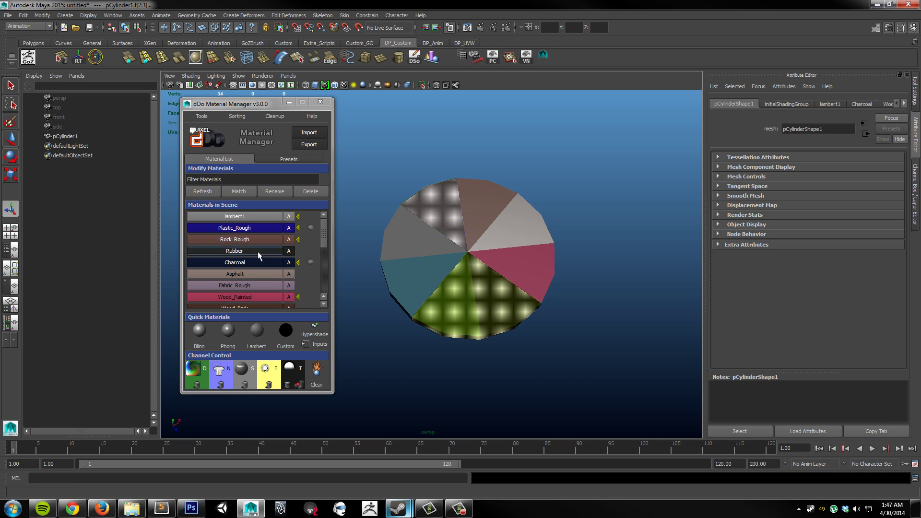
scroll(258, 251, "down", 5)
left_click(273, 263)
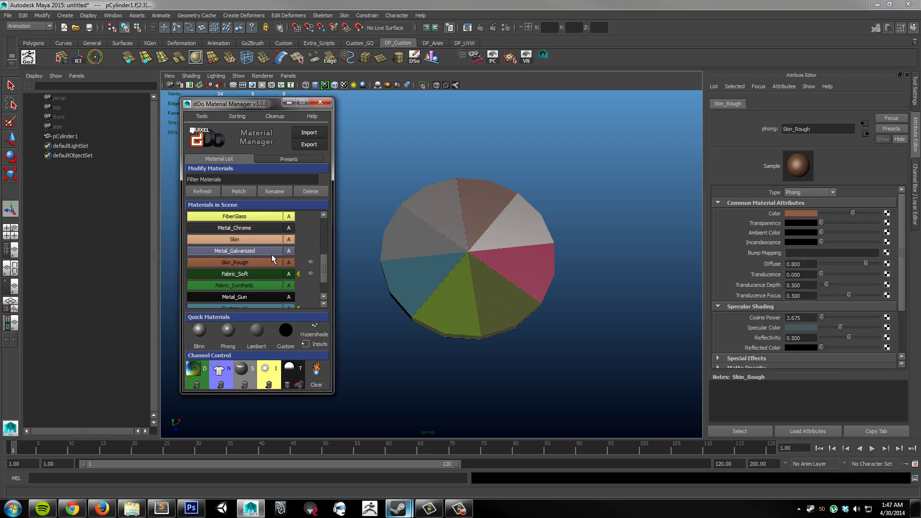
left_click(270, 228)
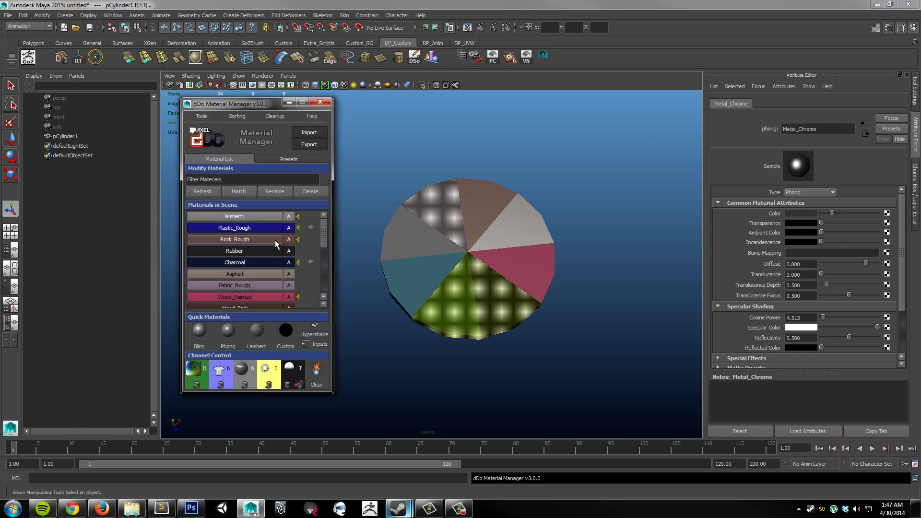
scroll(277, 244, "down", 3)
scroll(277, 245, "down", 1)
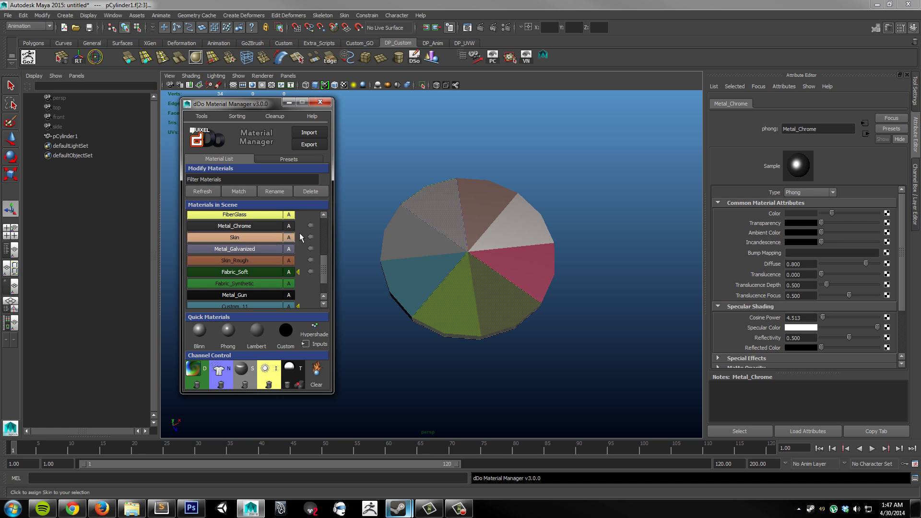
left_click(274, 271)
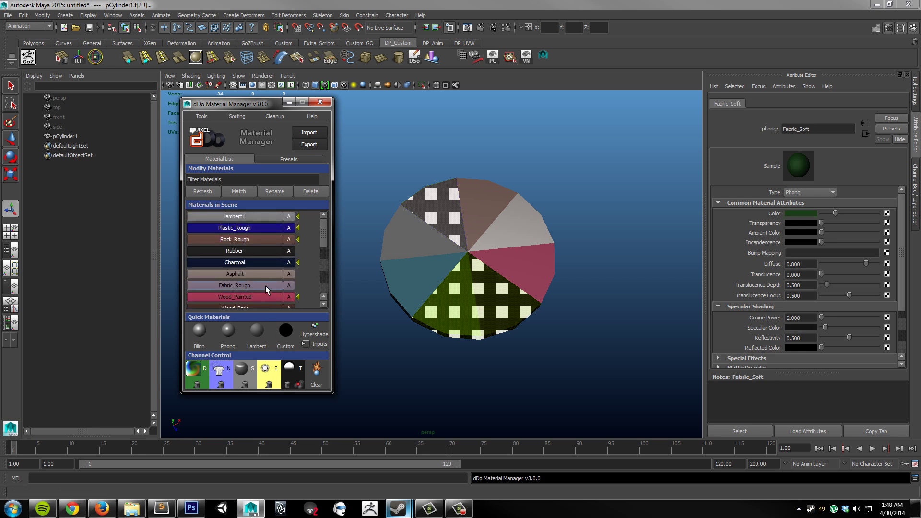
Step: Delete the Plastic_Rough, Charcoal and Wood_Painted dDo materials, leaving their cylinder faces grey
left_click(259, 232)
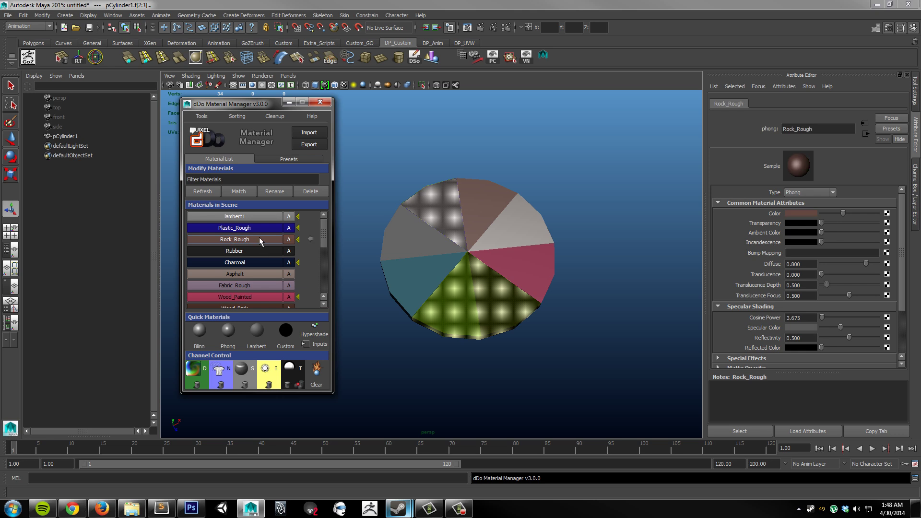
left_click(263, 262)
left_click(269, 301)
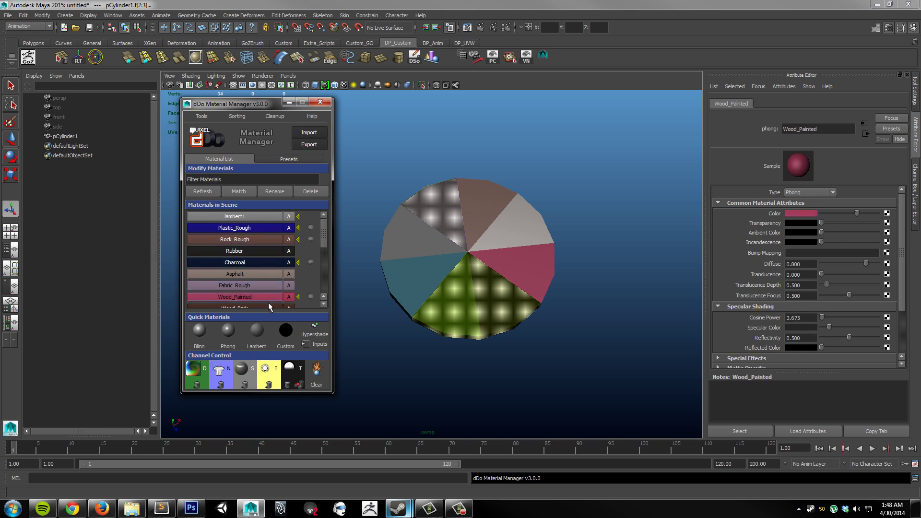
left_click(314, 199)
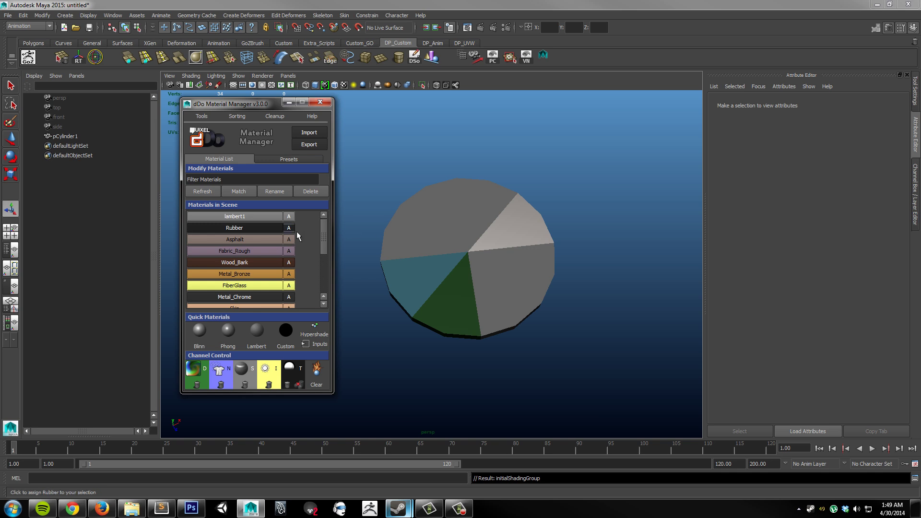
Step: Mark FiberGlass and Metal_Iron, then sort the list with Marking Arrows First
scroll(276, 249, "down", 5)
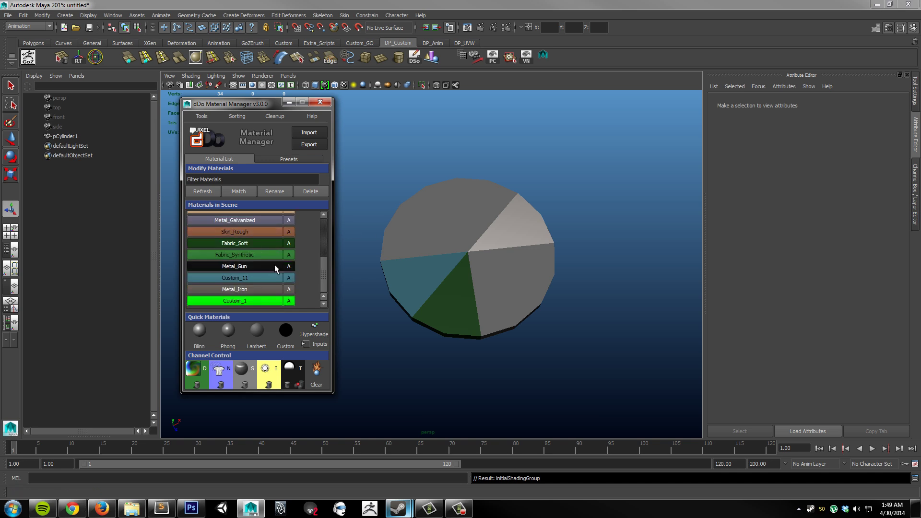
scroll(272, 287, "up", 2)
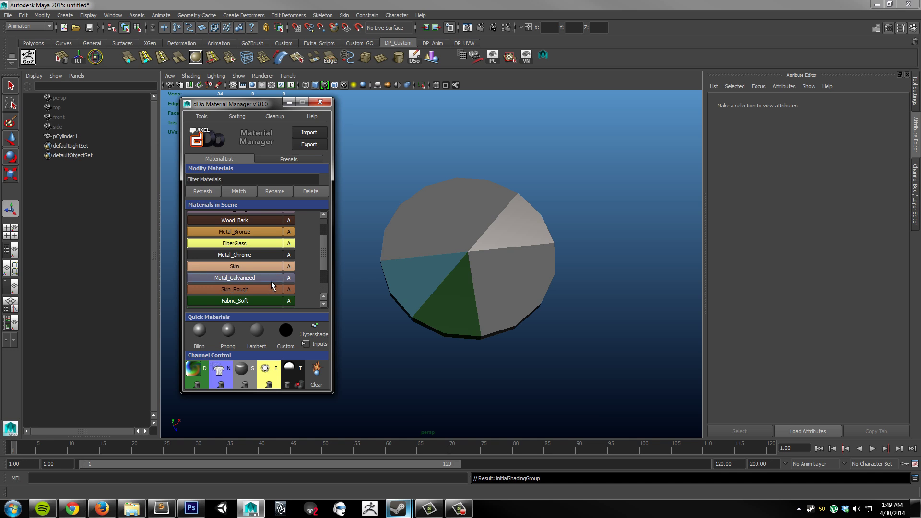
left_click(272, 256)
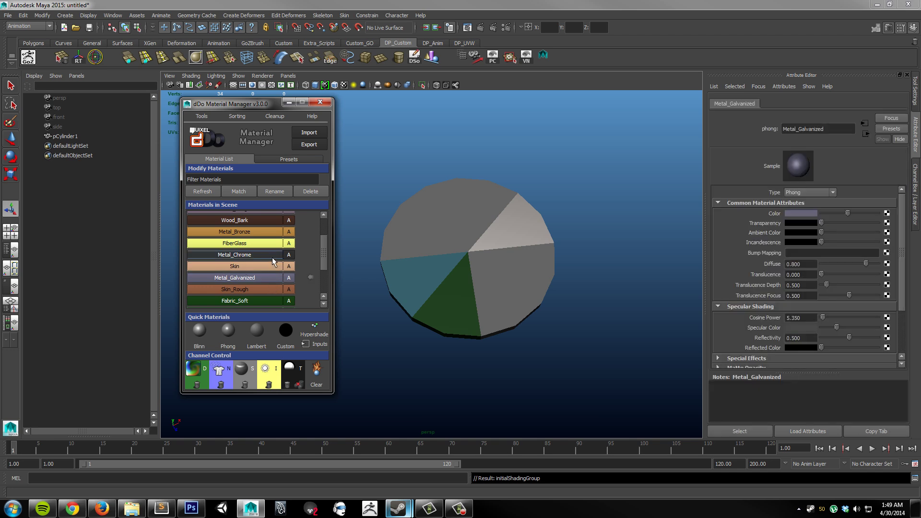
left_click(266, 232)
scroll(269, 255, "up", 2)
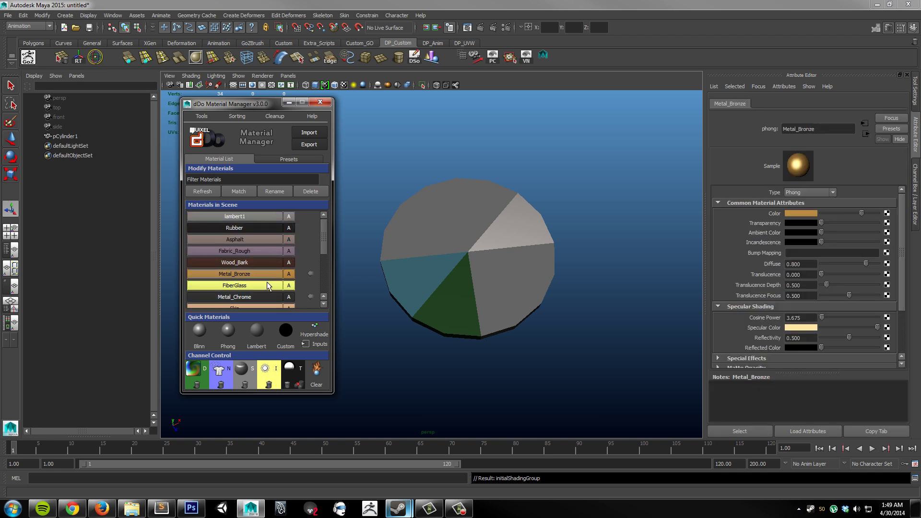
left_click(268, 285)
scroll(267, 304, "down", 3)
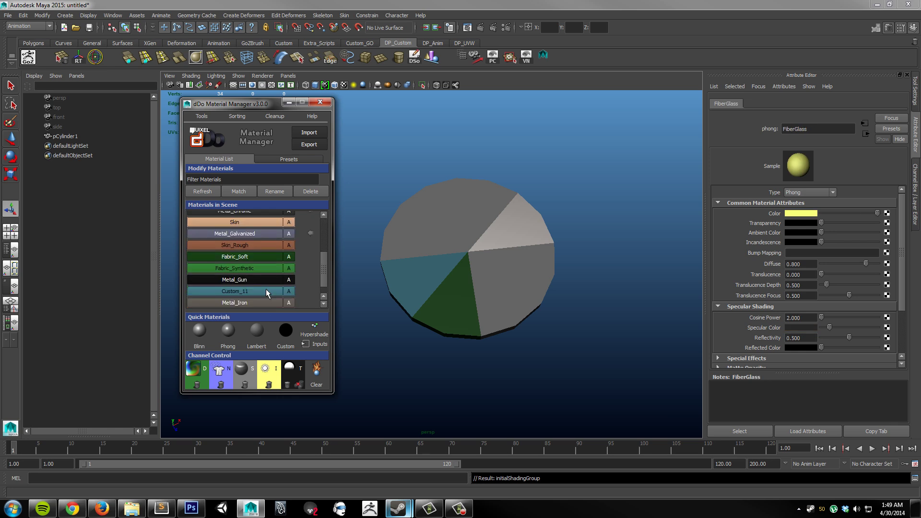
left_click(266, 303)
scroll(277, 286, "up", 3)
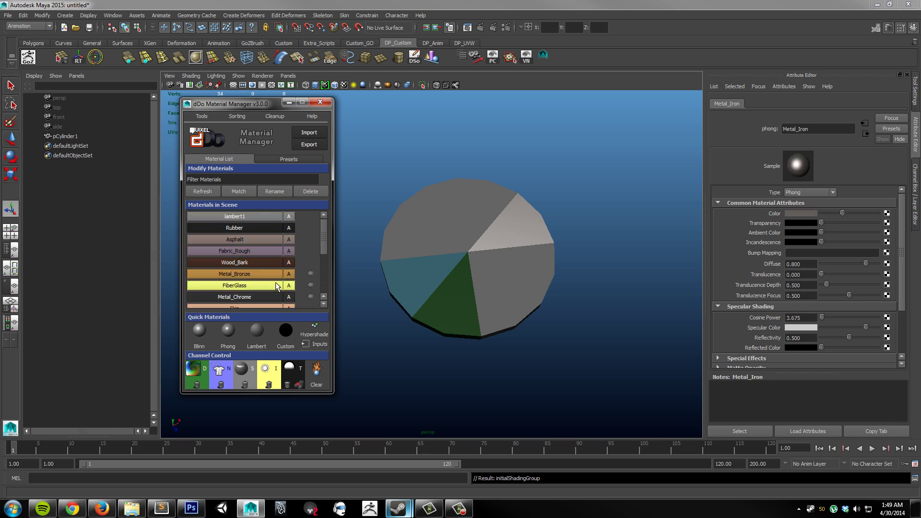
left_click(245, 118)
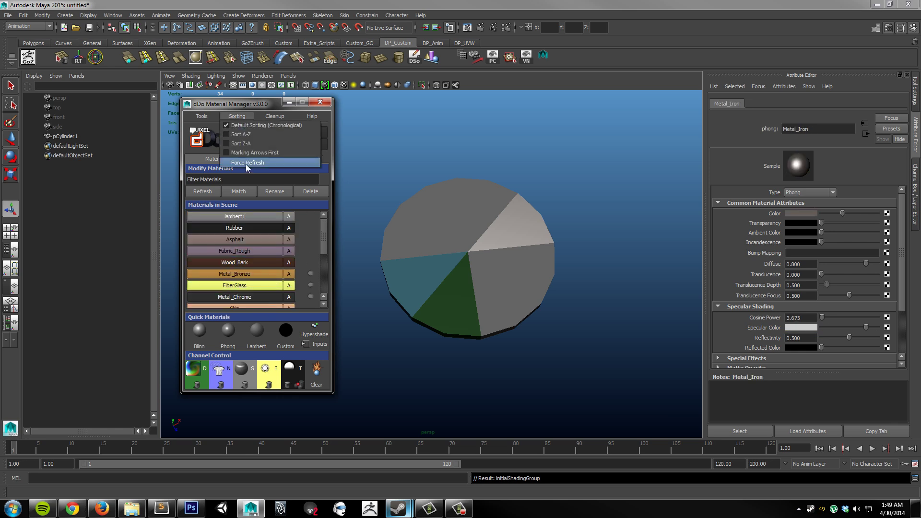
left_click(241, 152)
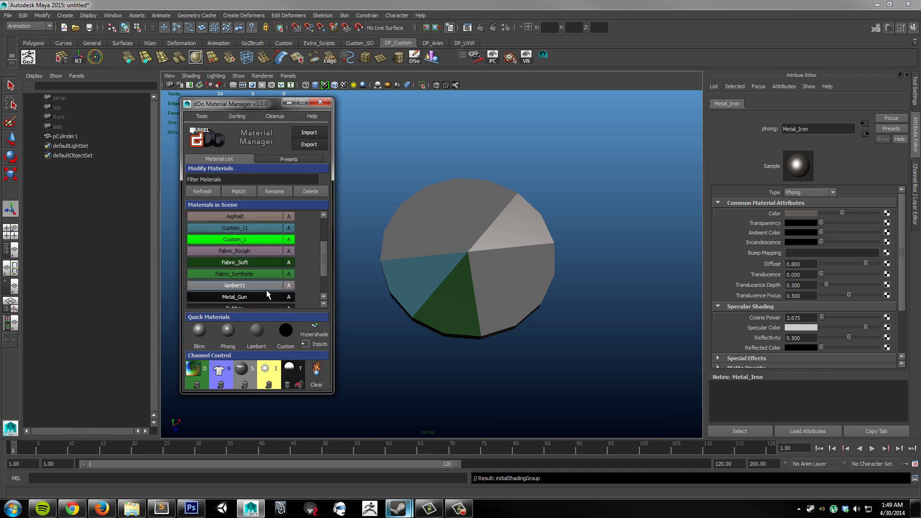
Step: Create the Carbon_Fibre, Charcoal and Concrete_Rough dDo preset materials
left_click(275, 160)
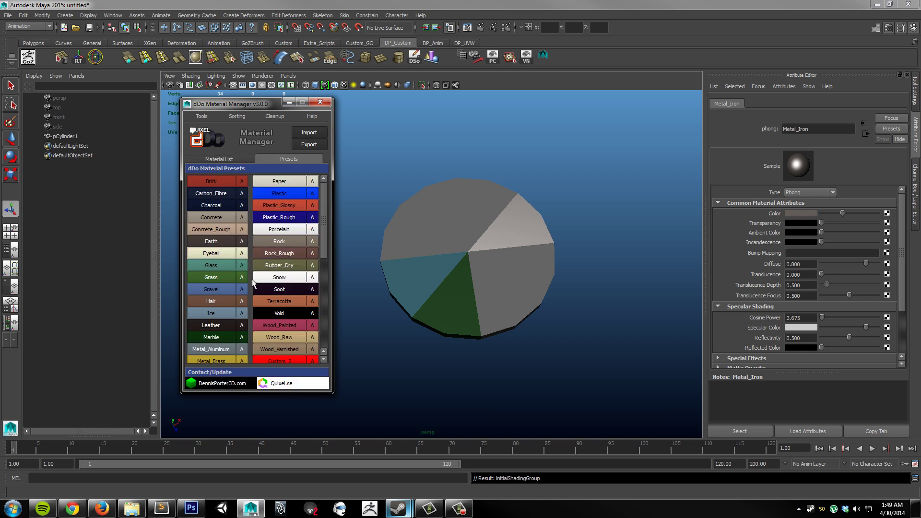
left_click(221, 193)
left_click(222, 192)
left_click(221, 193)
left_click(219, 159)
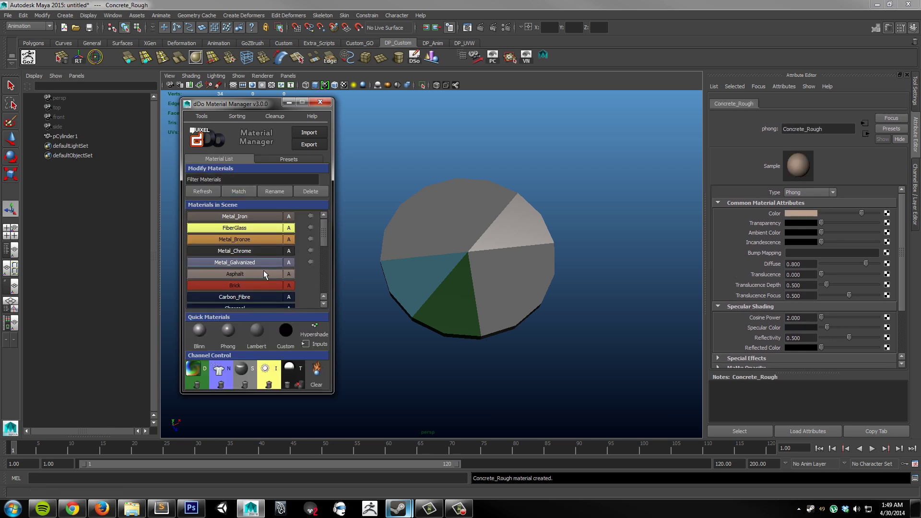
Step: Run Cleanup > Clear Scene, accepting the invisible-meshes warning, so only lambert1 remains
left_click(267, 230)
left_click(274, 117)
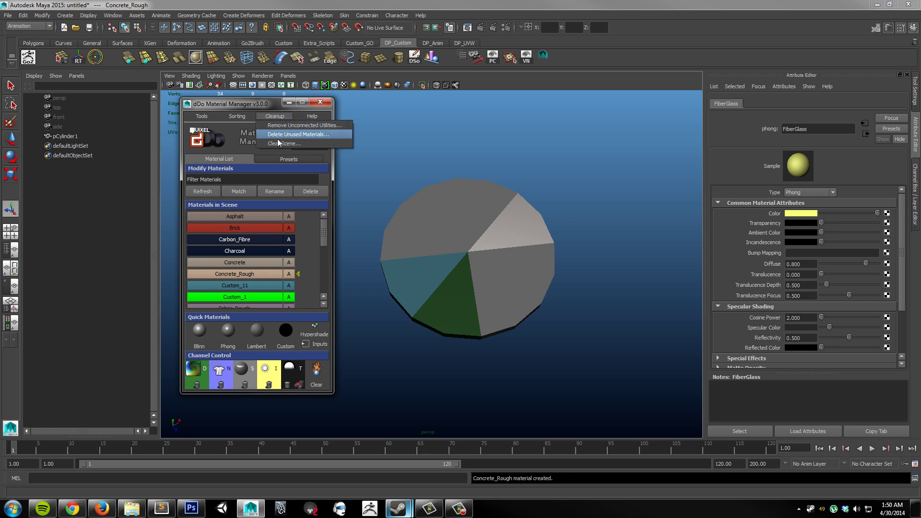
left_click(280, 143)
left_click(442, 260)
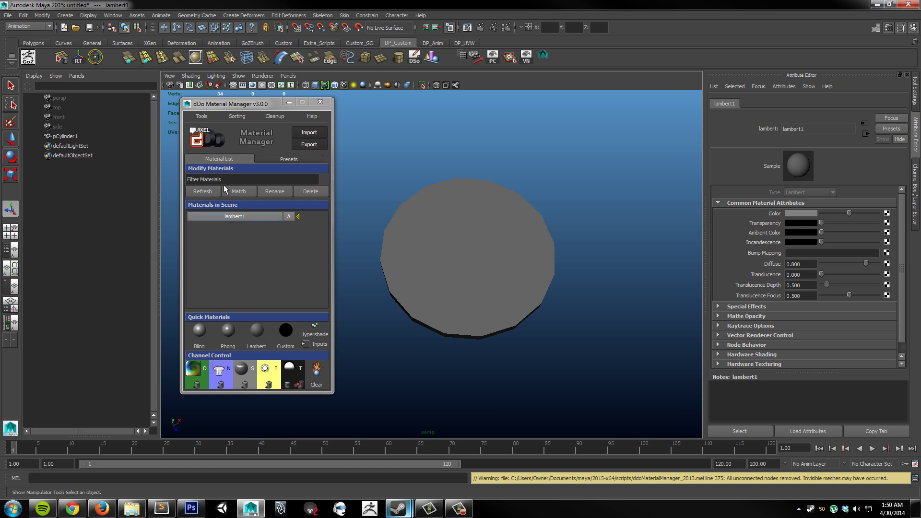
left_click(287, 159)
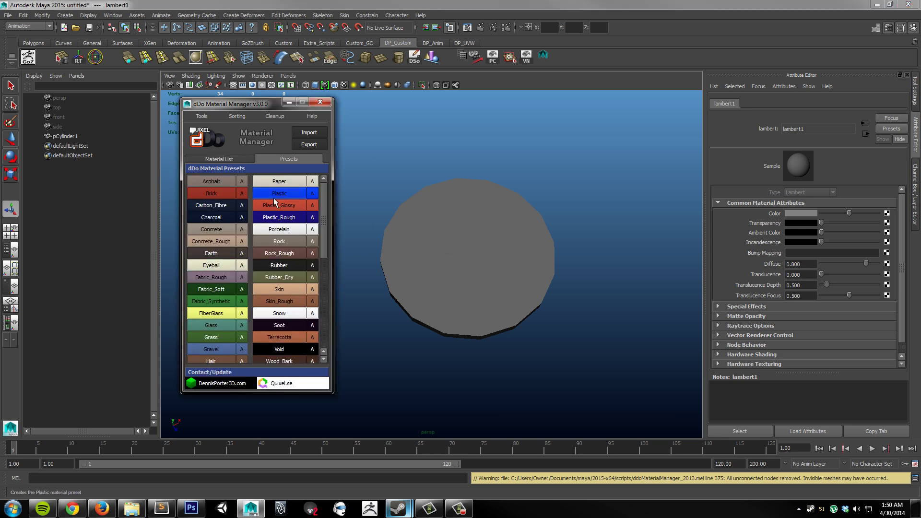
left_click(231, 161)
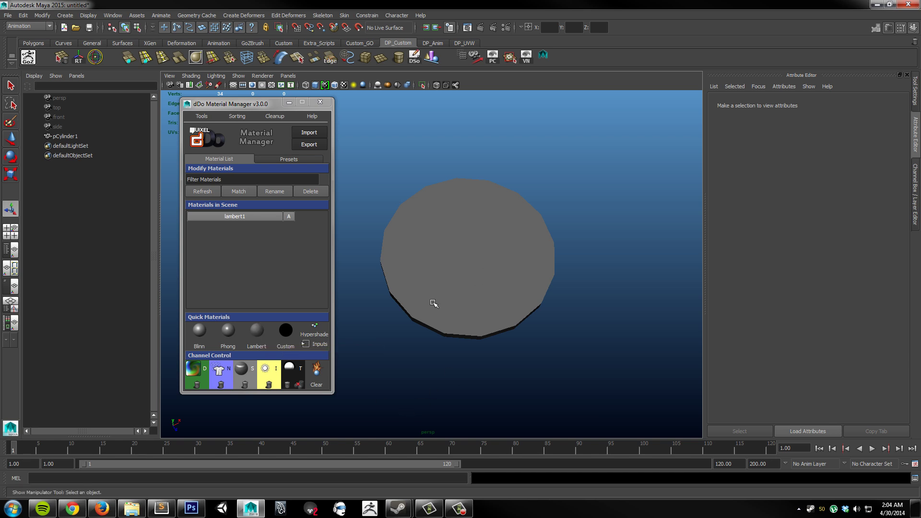
Step: Give the cylinder a new Phong quick material named 'Test_Phong'
left_click(417, 303)
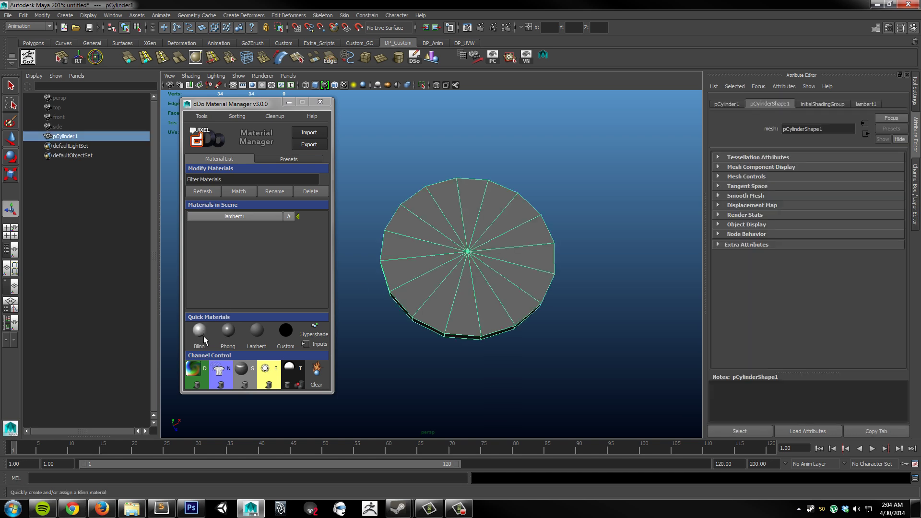
left_click(228, 332)
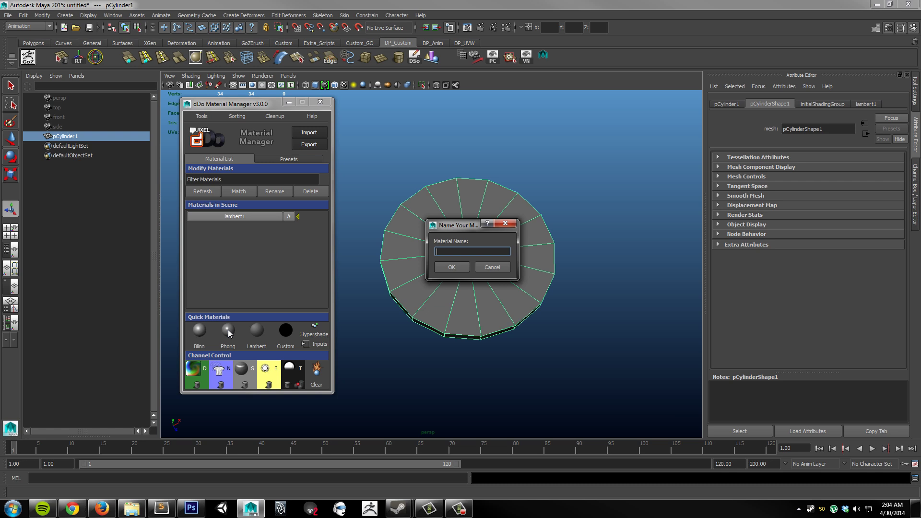
type("Test Phong")
key("Return")
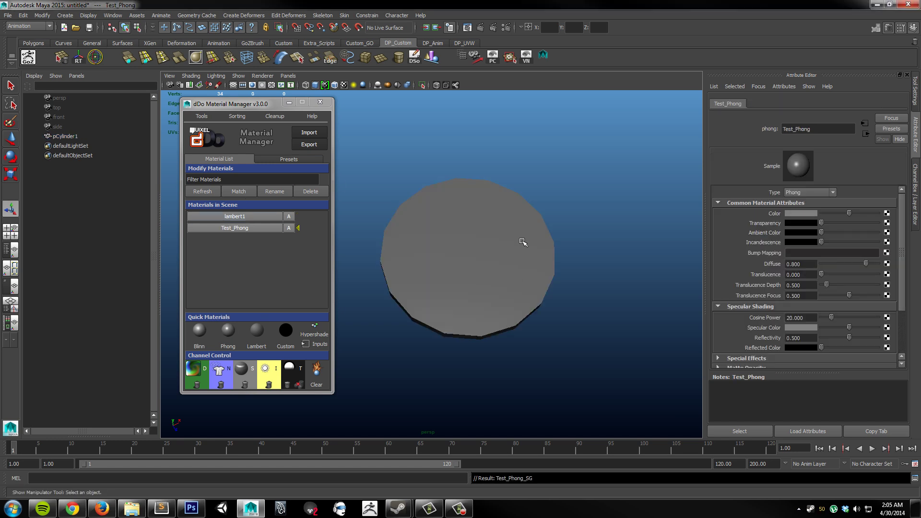
left_click(497, 269)
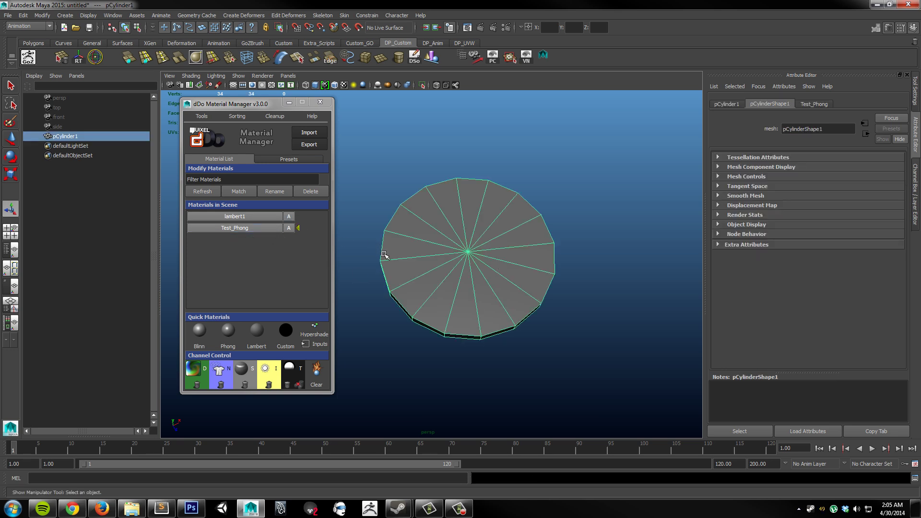
left_click_drag(389, 259, 401, 282, "alt")
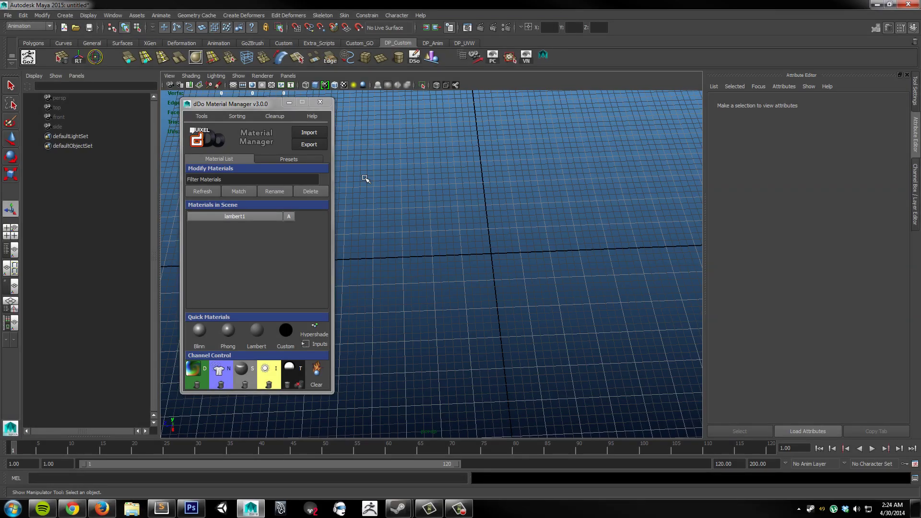
Step: Import Boulder3_L.fbx and assign the dDo Rock_Rough preset to the boulder
left_click(315, 134)
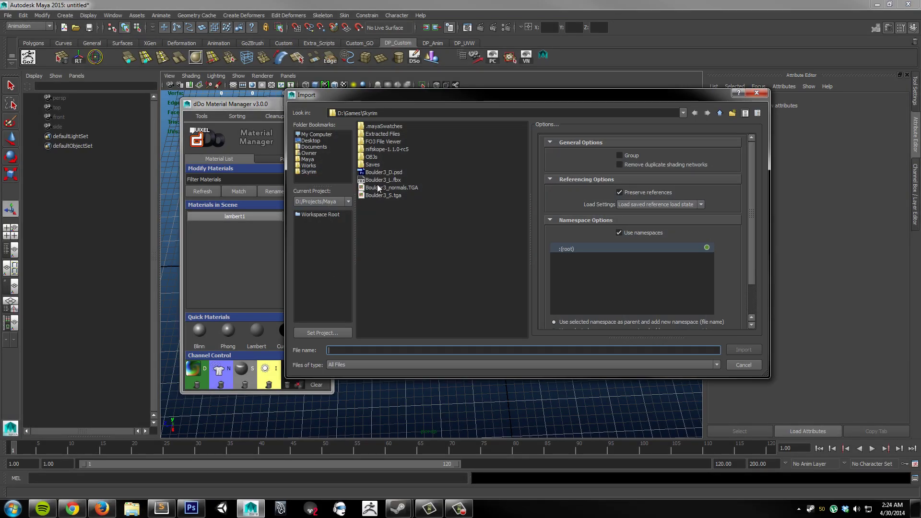
double_click(372, 181)
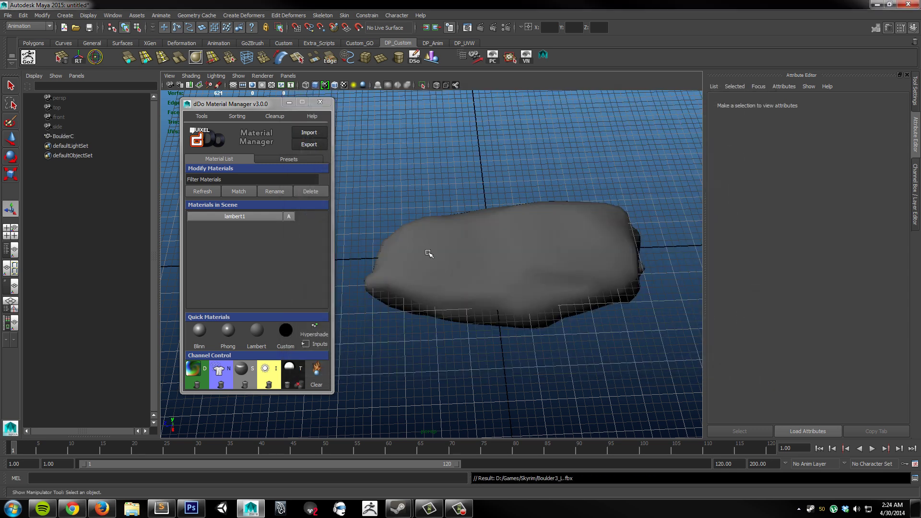
left_click(435, 260)
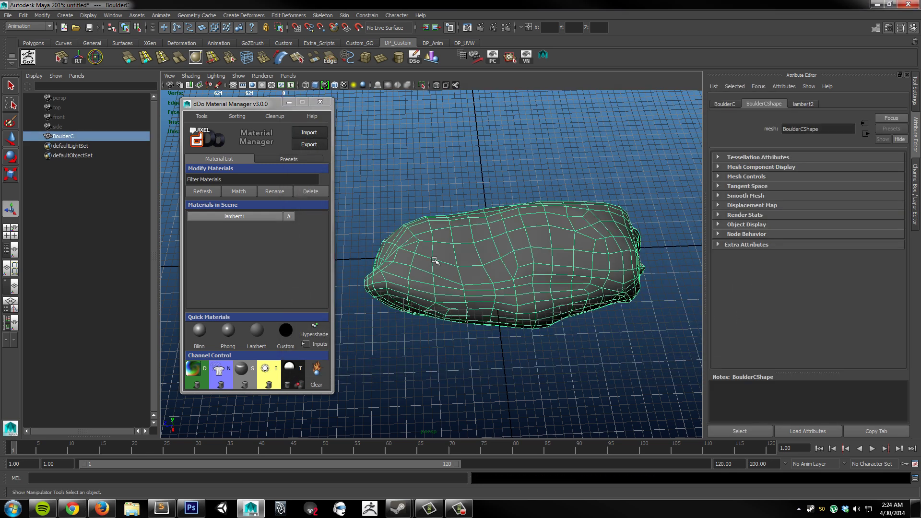
left_click(307, 168)
left_click(307, 162)
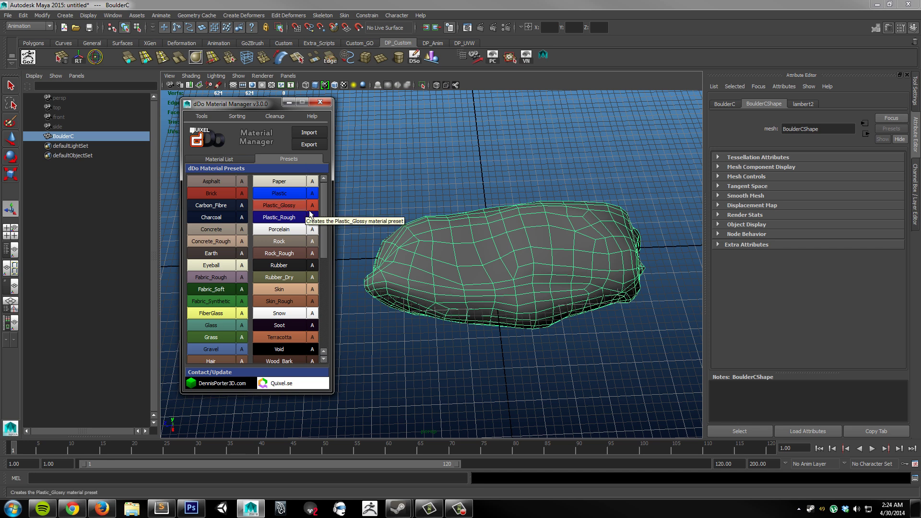
left_click(317, 258)
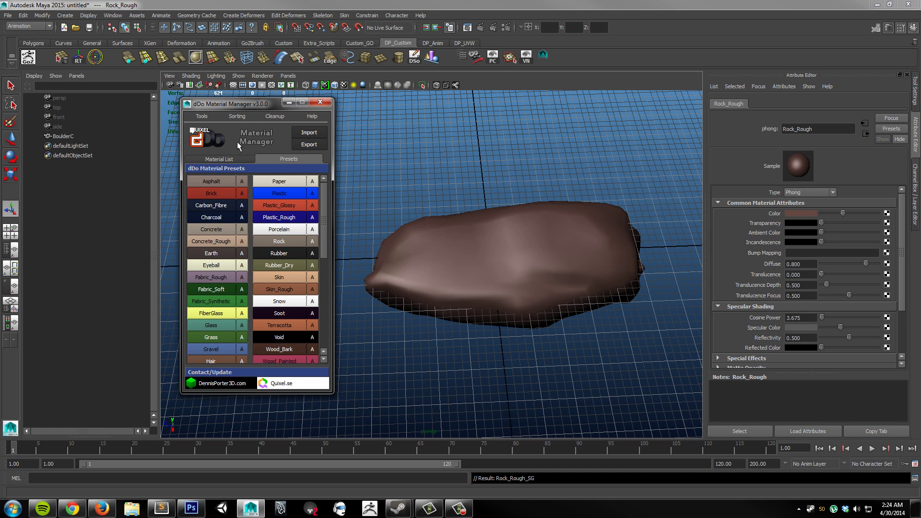
Step: Load Boulder3_D.psd as diffuse, a normal map, and Boulder3_S.tga as specular into Rock_Rough
left_click(227, 163)
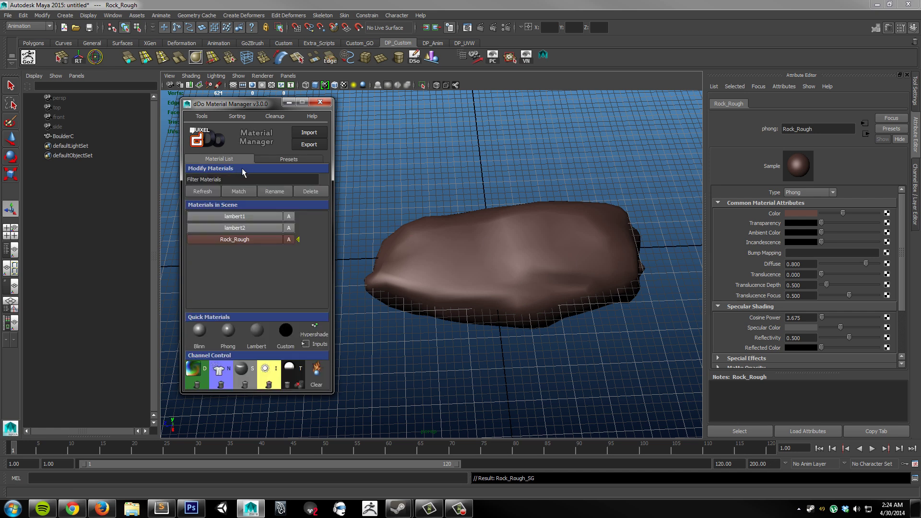
left_click(198, 374)
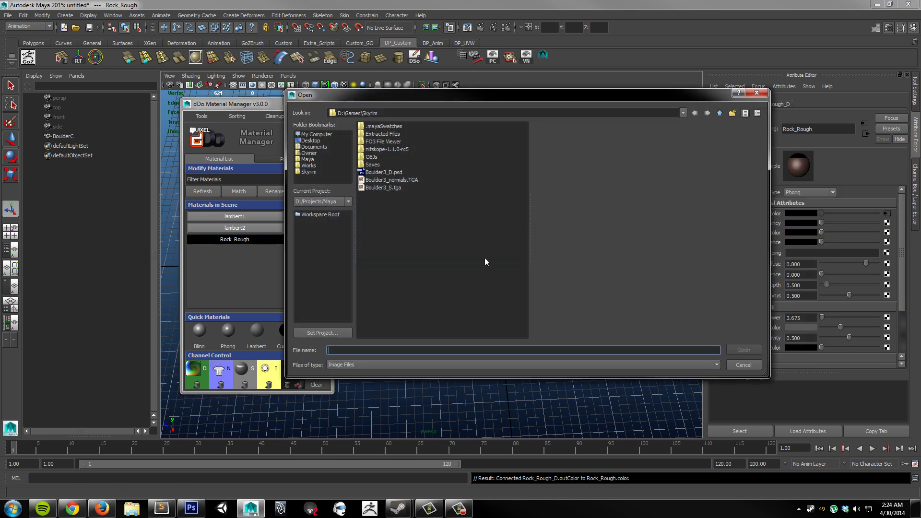
double_click(382, 173)
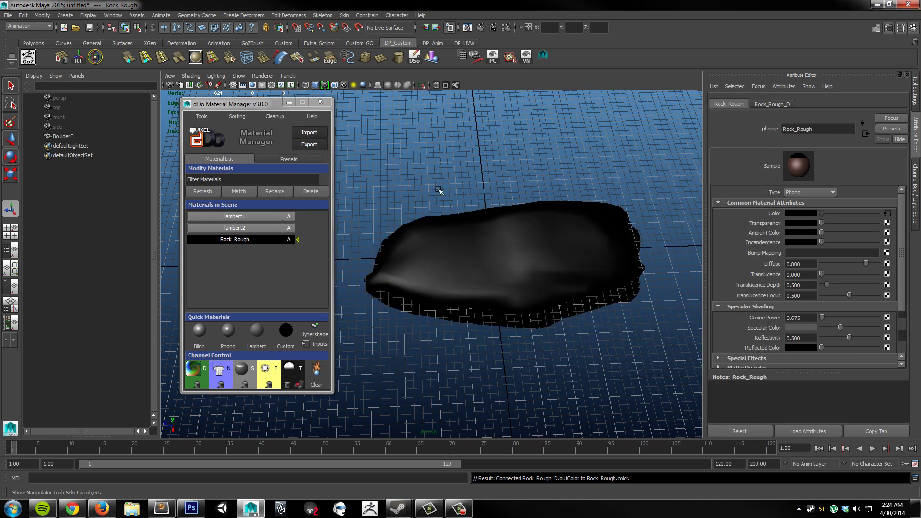
left_click(222, 369)
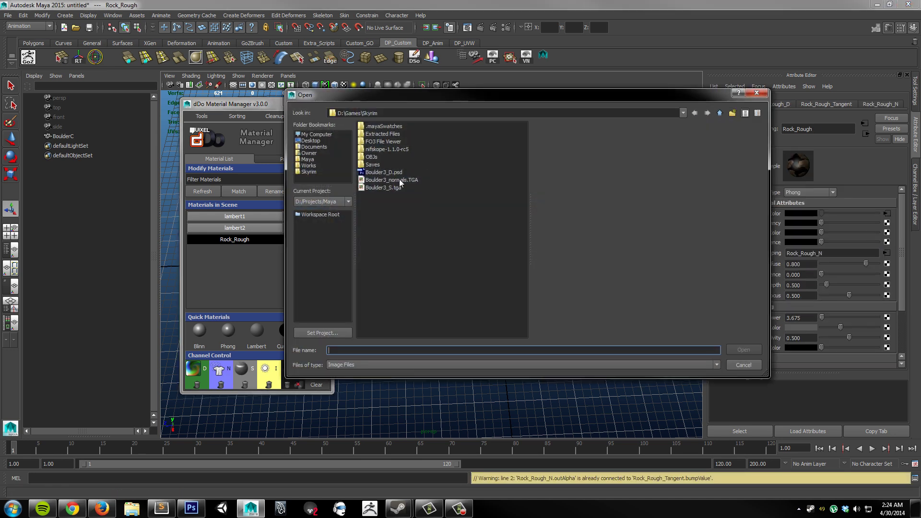
double_click(399, 180)
left_click(241, 369)
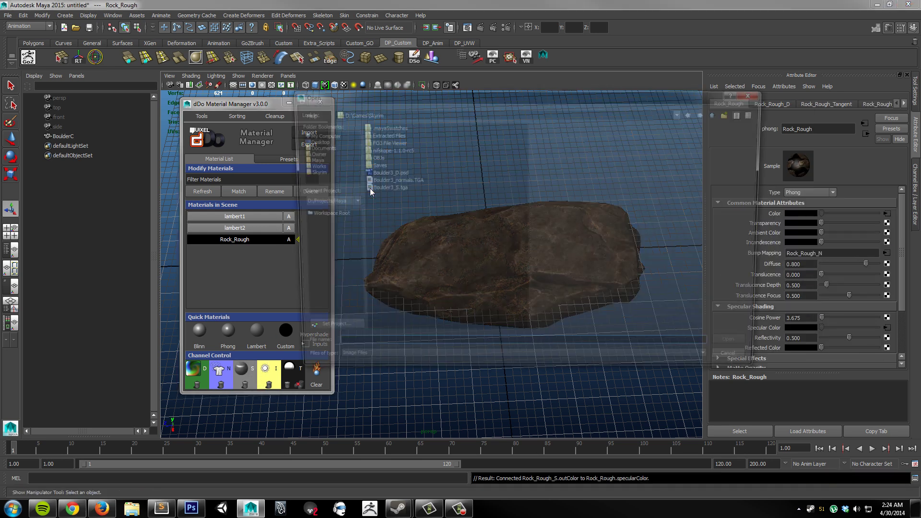
double_click(370, 188)
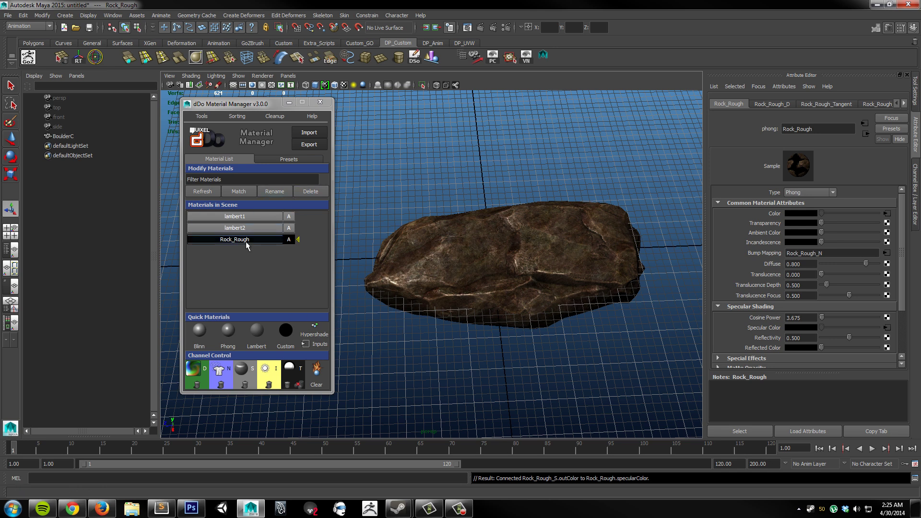
Step: Delete the unused lambert2 material, then select Rock_Rough
left_click(235, 227)
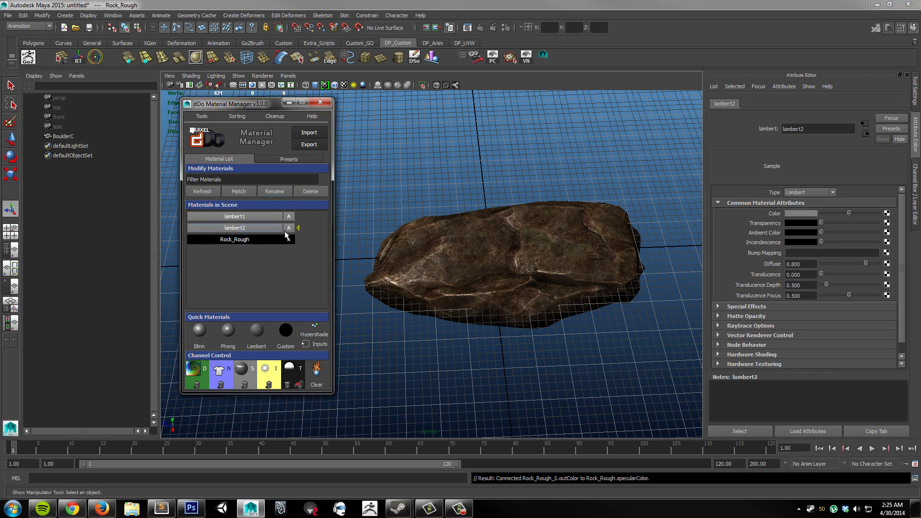
left_click(308, 192)
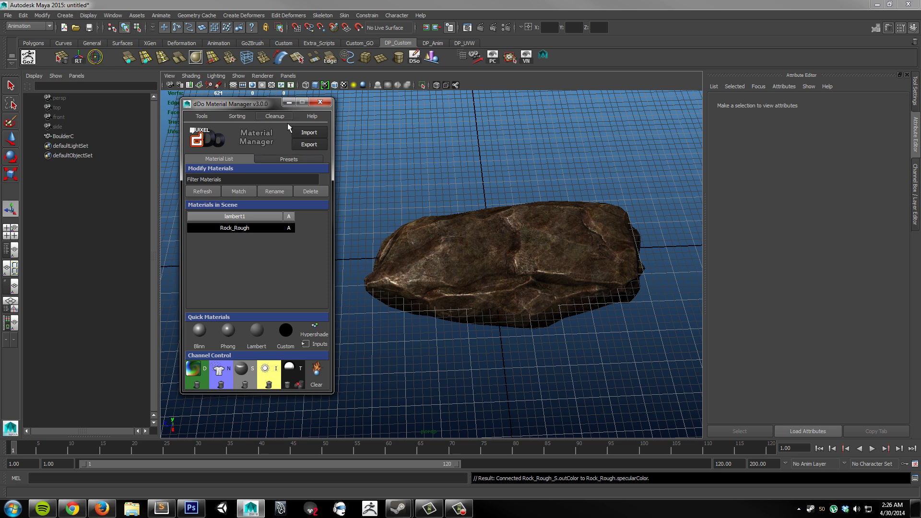
left_click(262, 232)
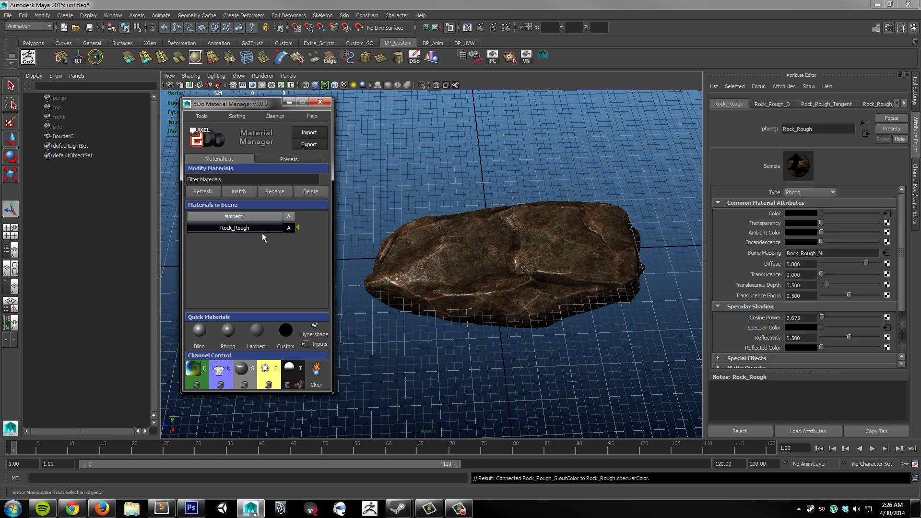
Step: Graph Rock_Rough's input network and show Textures and Utilities as full-name lists
left_click(318, 350)
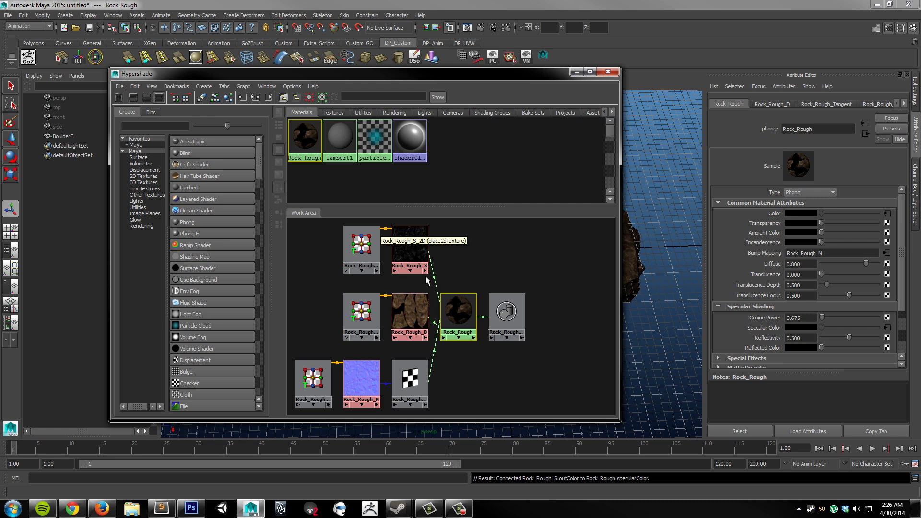
left_click(333, 114)
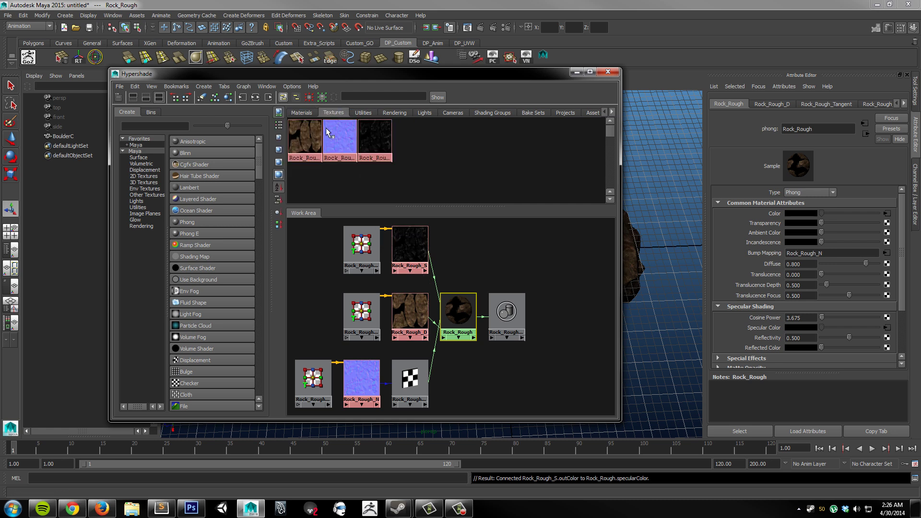
left_click(283, 129)
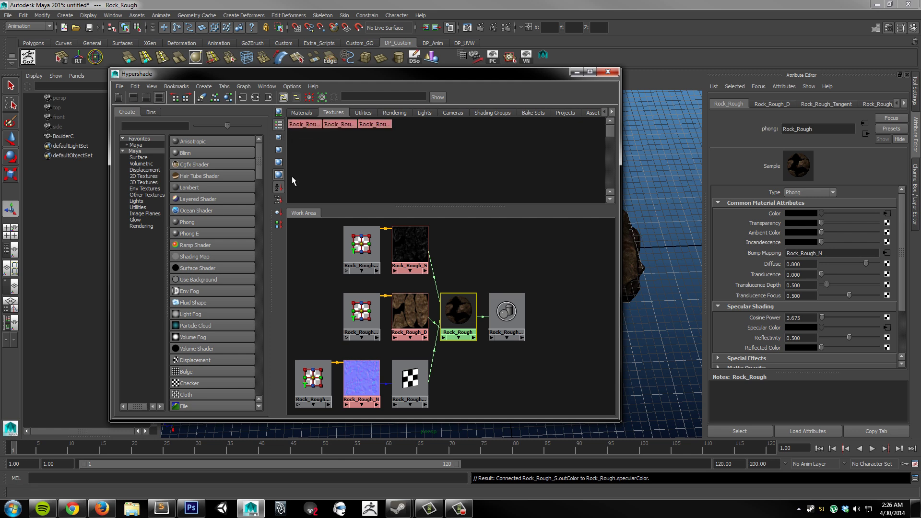
left_click(280, 163)
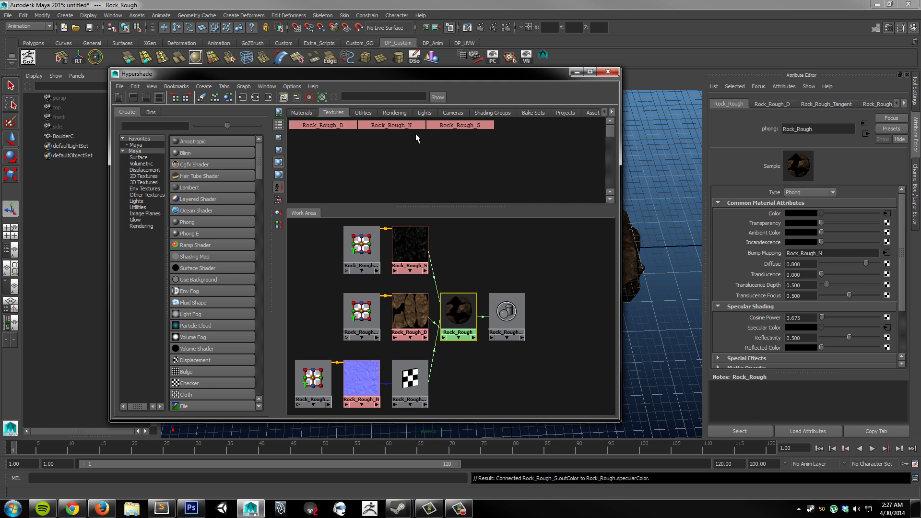
middle_click_drag(484, 126, 488, 132)
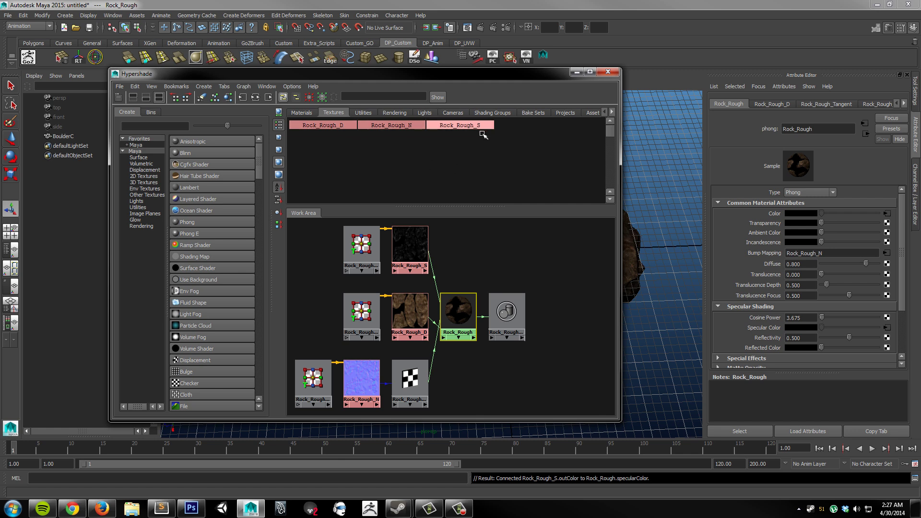
left_click(363, 112)
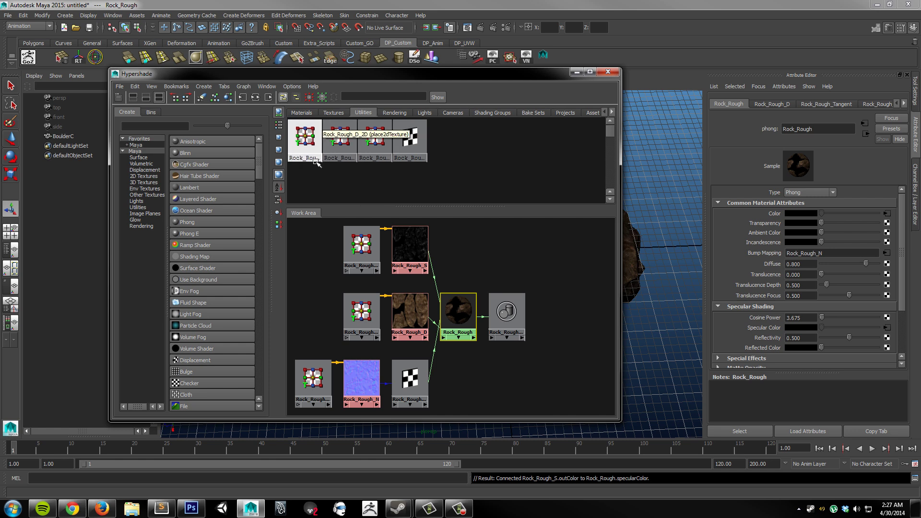
left_click(278, 125)
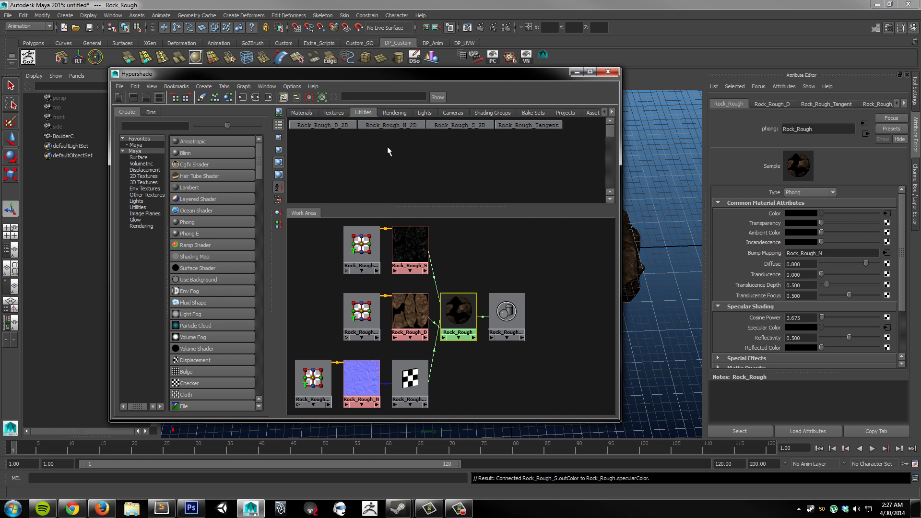
Step: Keep Rock_Rough_Tangent's Use As on Tangent Space Normals and rearrange the windows
left_click(527, 127)
left_click_drag(417, 380, 421, 378)
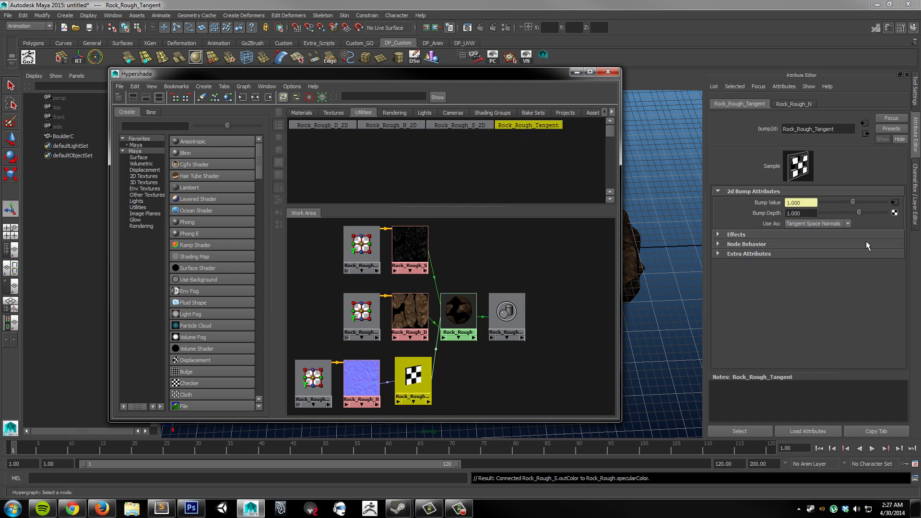
left_click(822, 225)
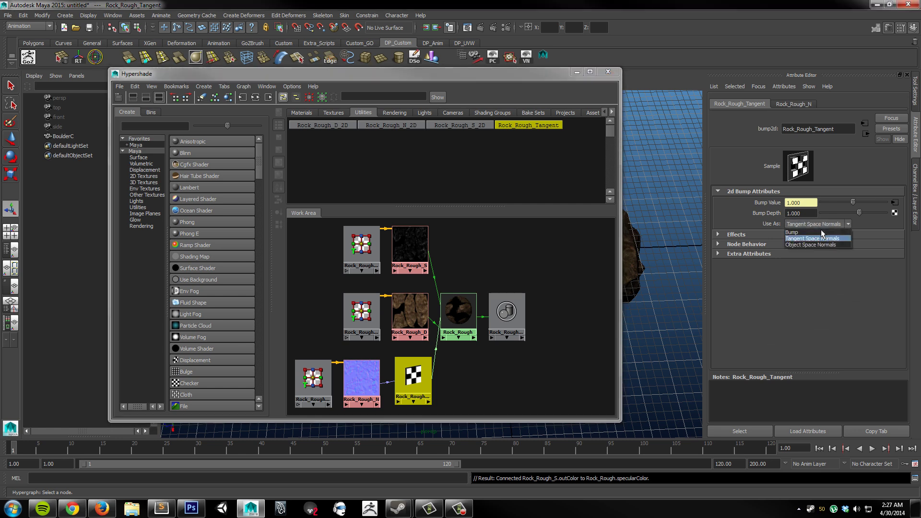
left_click(820, 238)
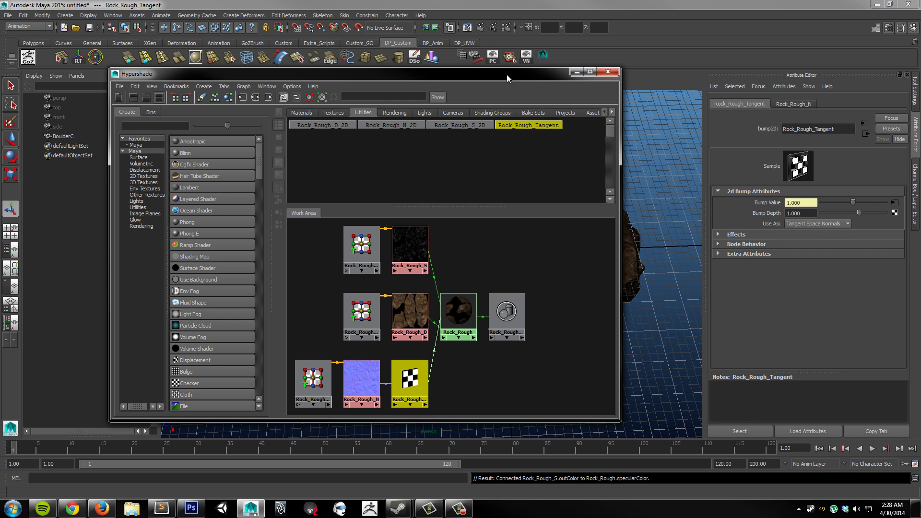
left_click_drag(499, 80, 286, 55)
left_click_drag(446, 90, 460, 76)
Step: Remove Rock_Rough's N bump-mapping channel with its trash icon
left_click(464, 200)
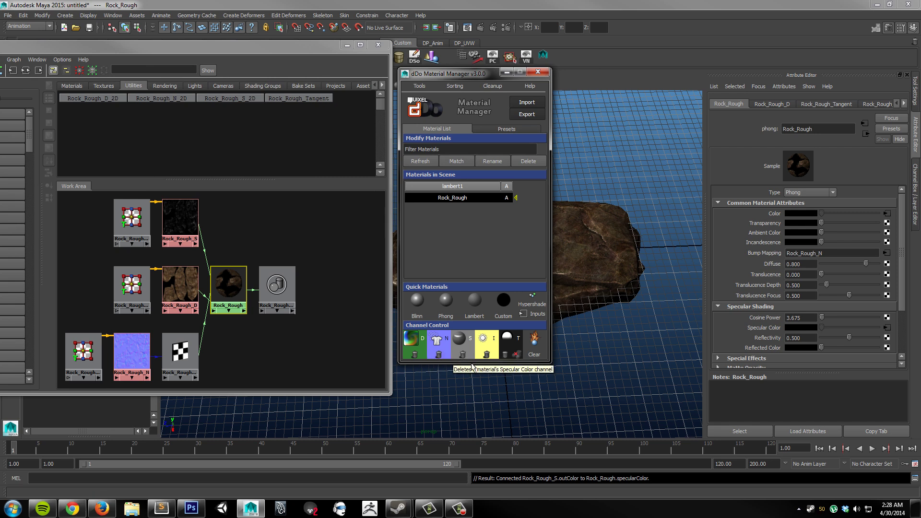
left_click(446, 363)
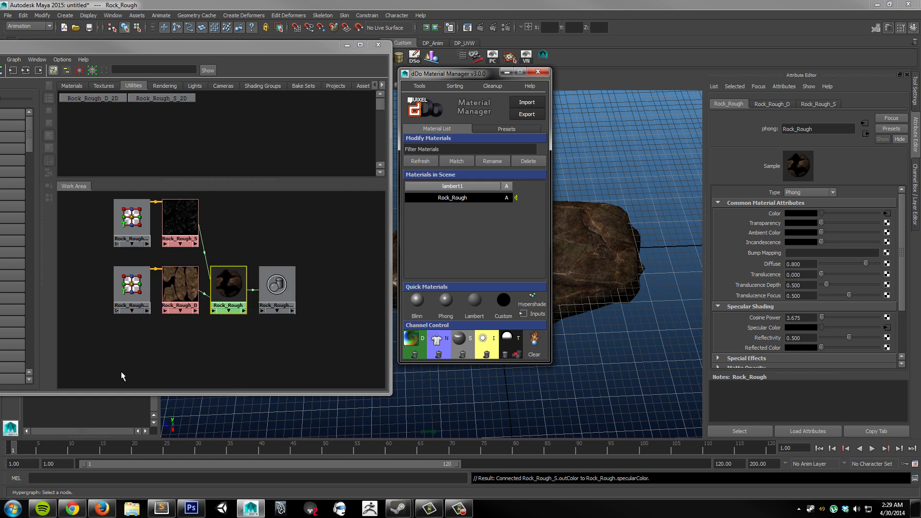
Step: Re-add normal map and transparency channels to Rock_Rough without choosing files
left_click(469, 342)
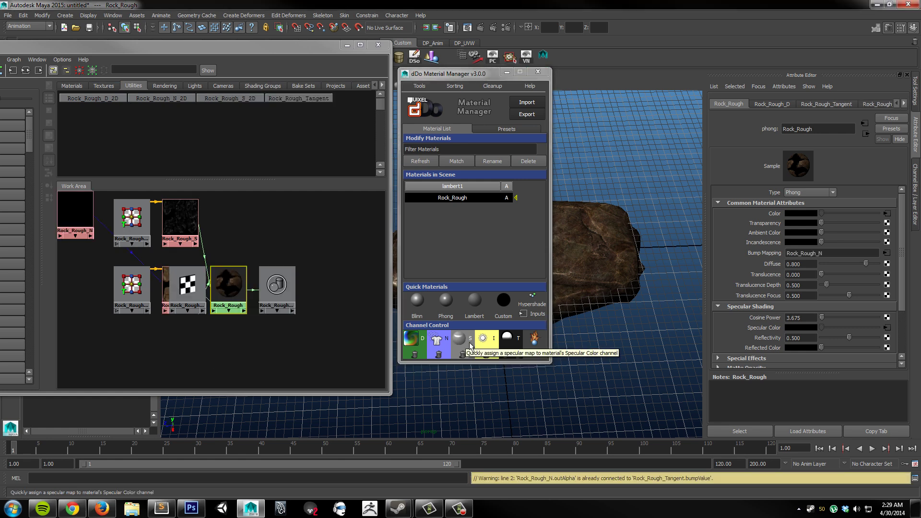
left_click(445, 353)
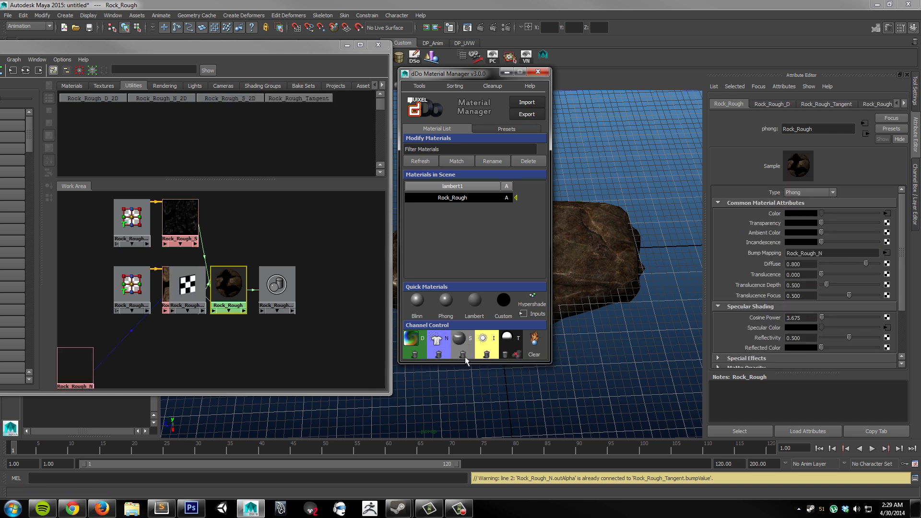
key("Escape")
left_click(501, 357)
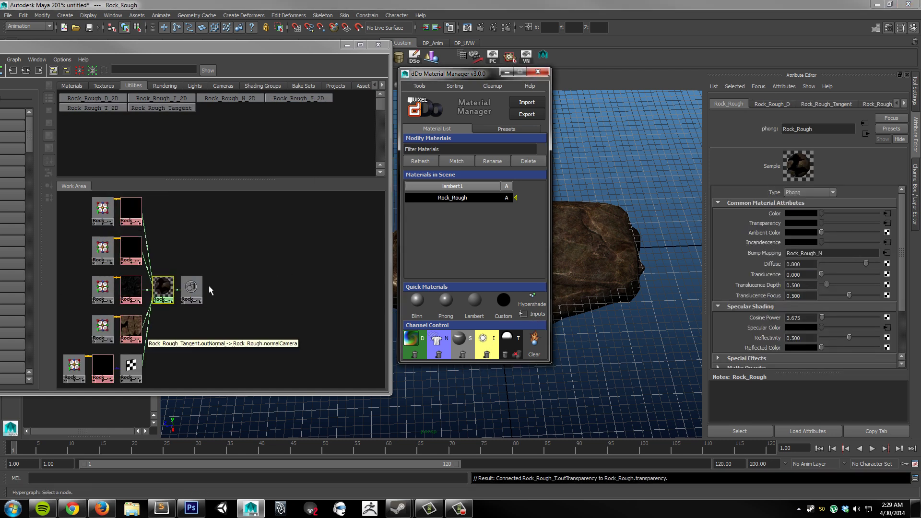
Step: Delete and undo the Rock_Rough node, then delete Rock_Rough through dDo Material Manager
left_click_drag(174, 257, 174, 320)
key("Delete")
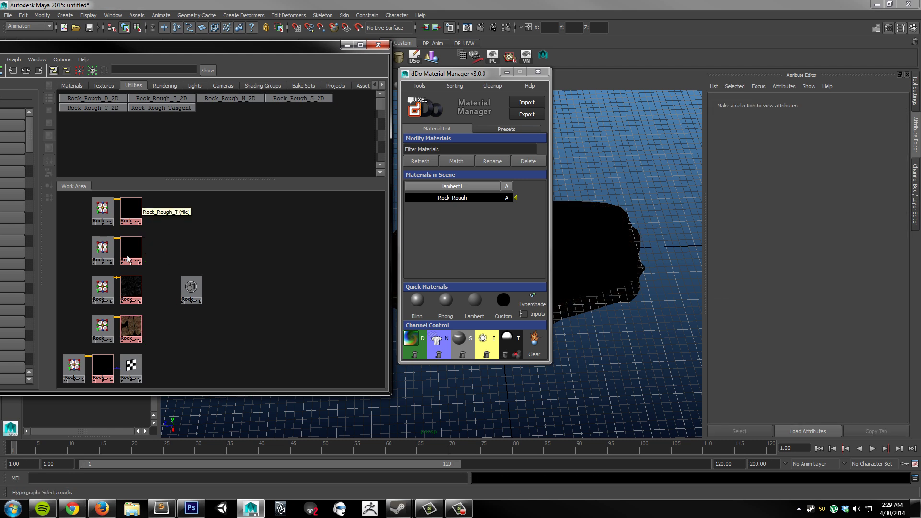
key("ctrl+z")
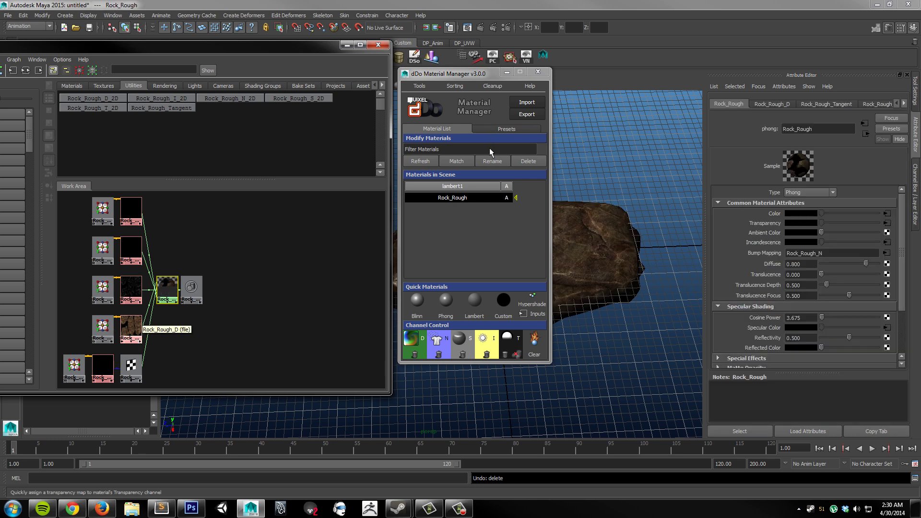
left_click(479, 198)
left_click(538, 163)
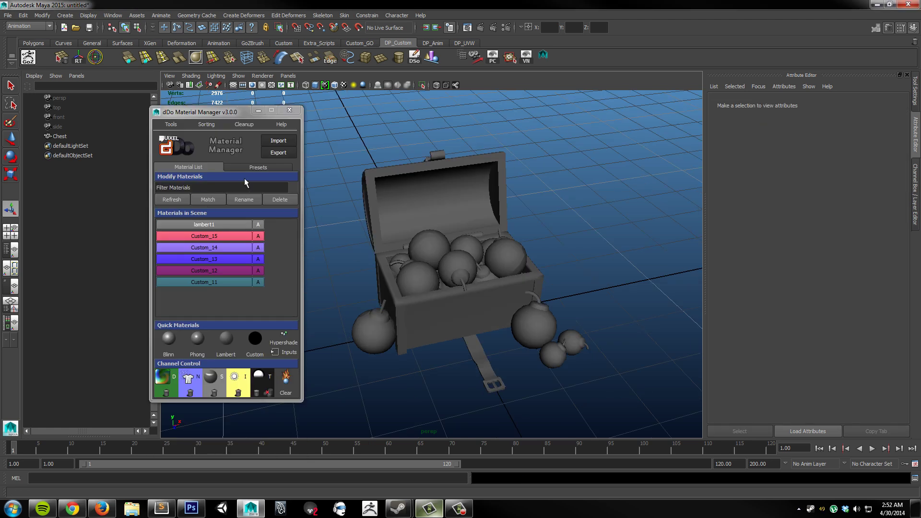
Step: Create the Fabric_Rough and Leather materials from the dDo presets list
left_click(245, 174)
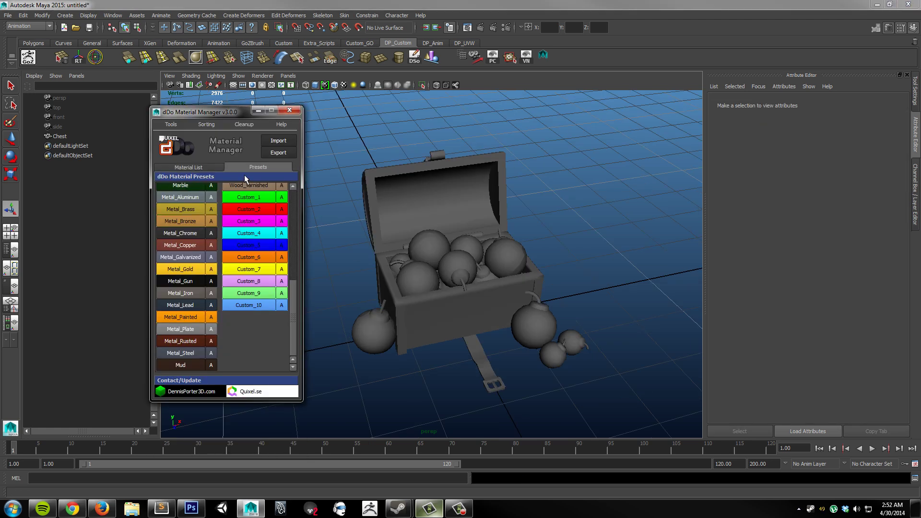
scroll(202, 324, "up", 4)
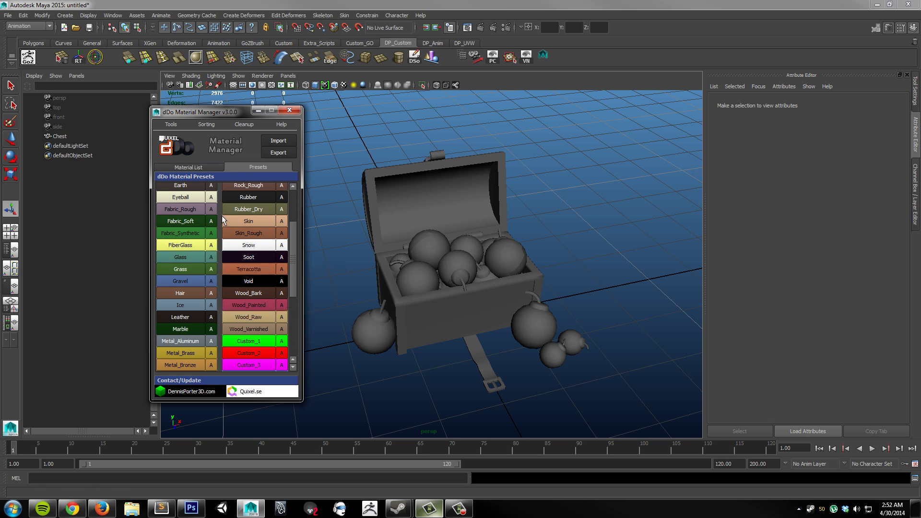
left_click(180, 209)
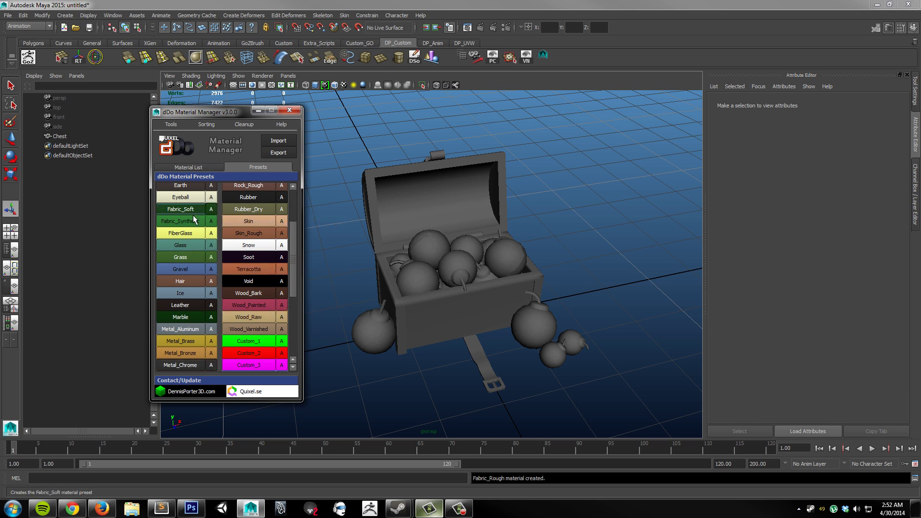
left_click(193, 307)
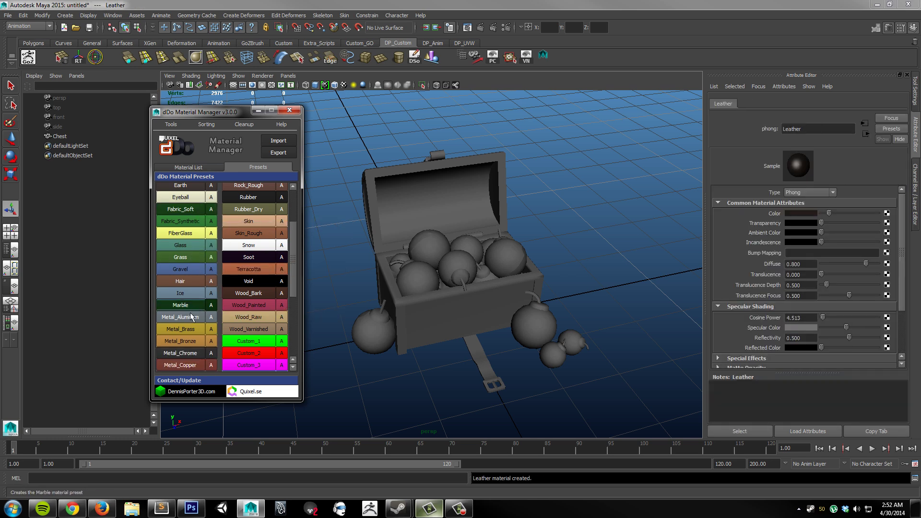
scroll(189, 312, "down", 5)
Step: Add the Metal_Steel, Metal_Iron, Metal_Gun and Wood_Raw presets, then select the chest mesh in the Material List
left_click(190, 334)
left_click(190, 274)
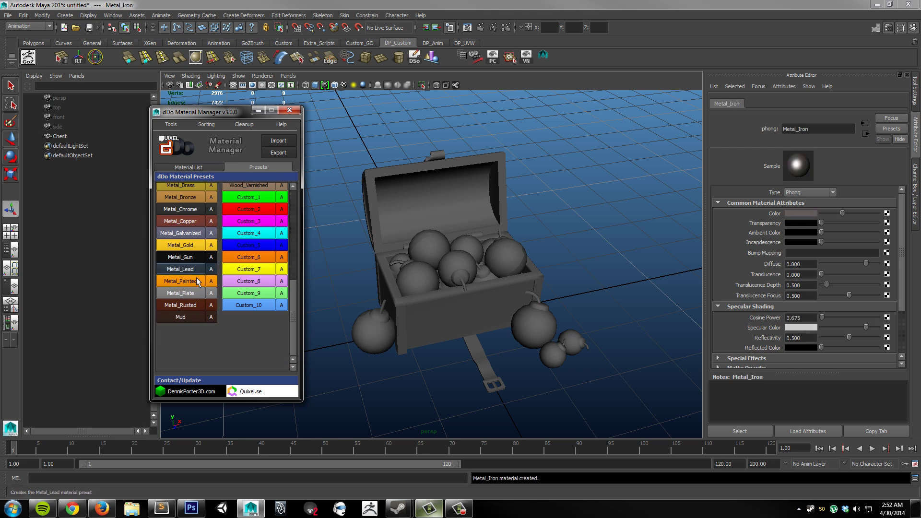
left_click(192, 257)
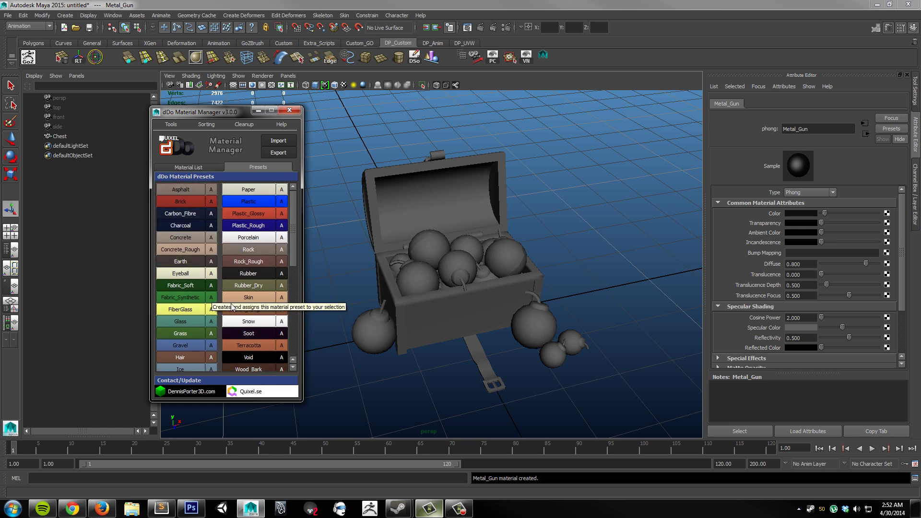
scroll(254, 311, "down", 3)
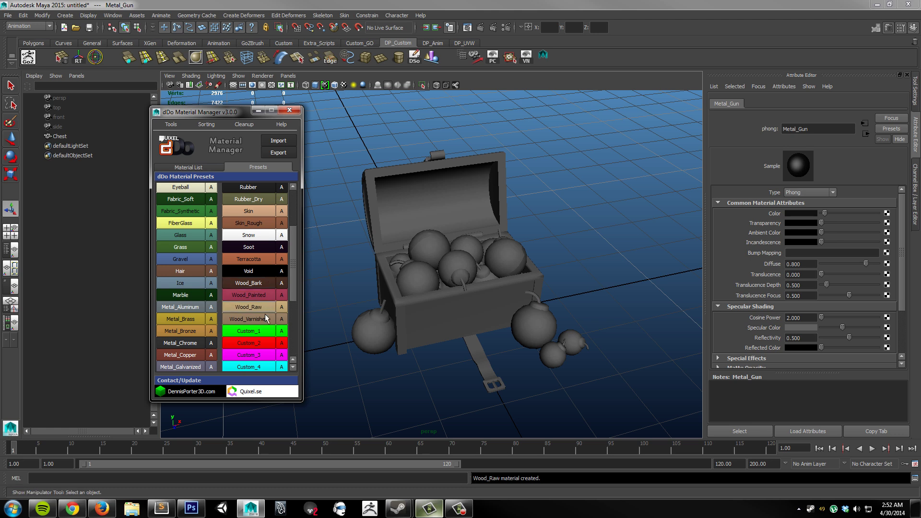
left_click(254, 307)
left_click(192, 167)
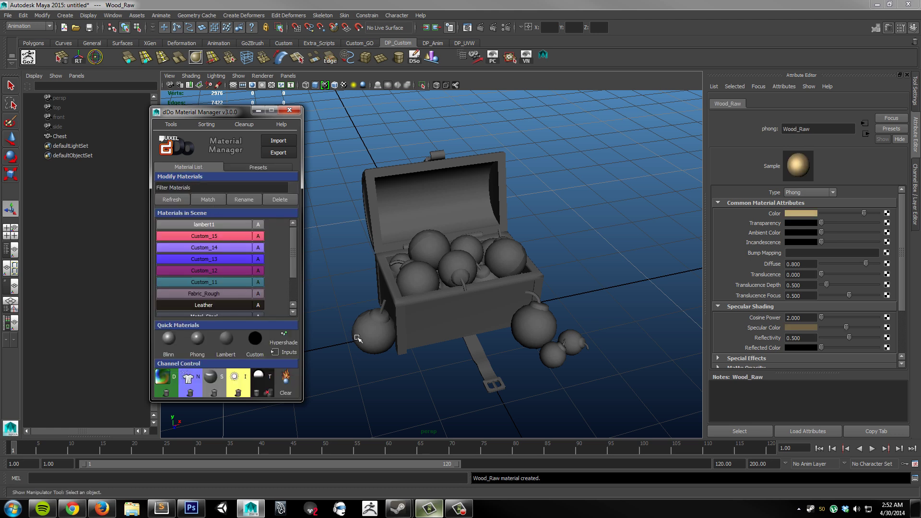
left_click(421, 328)
Step: In face mode, select every bomb's faces and assign them the Metal_Gun material
right_click_drag(424, 313, 403, 338)
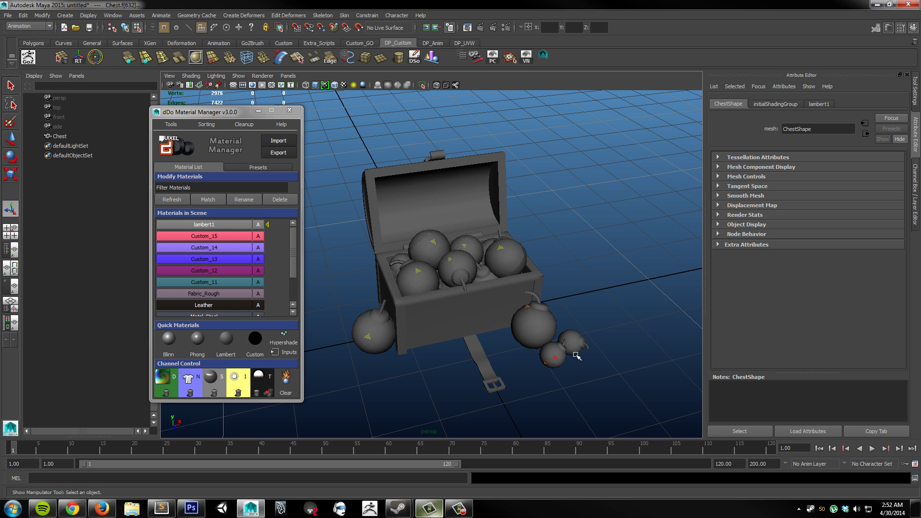
left_click_drag(550, 342, 442, 345, "alt")
scroll(441, 345, "up", 3)
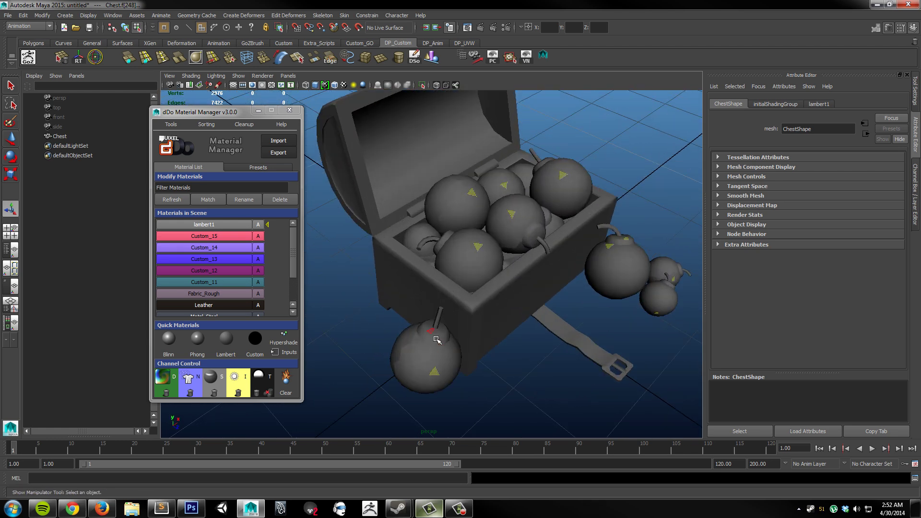
left_click_drag(544, 229, 515, 302, "alt")
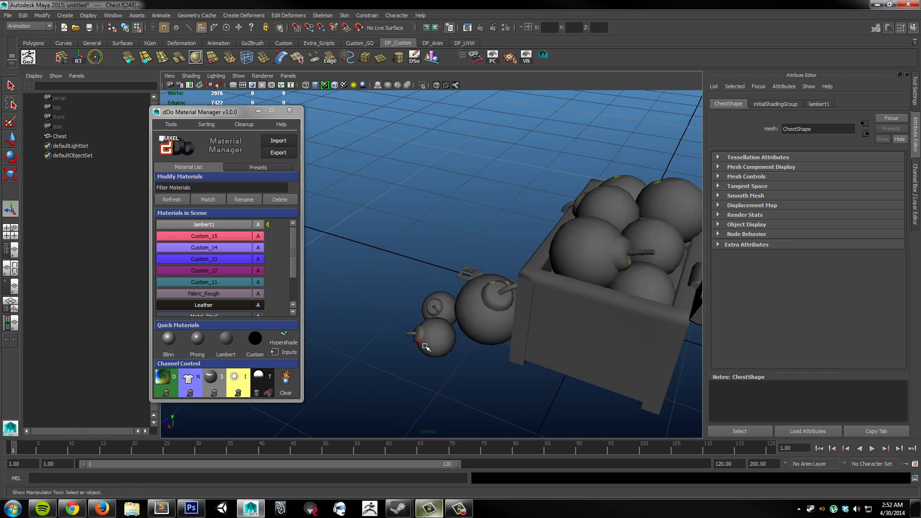
left_click_drag(485, 332, 487, 251, "alt")
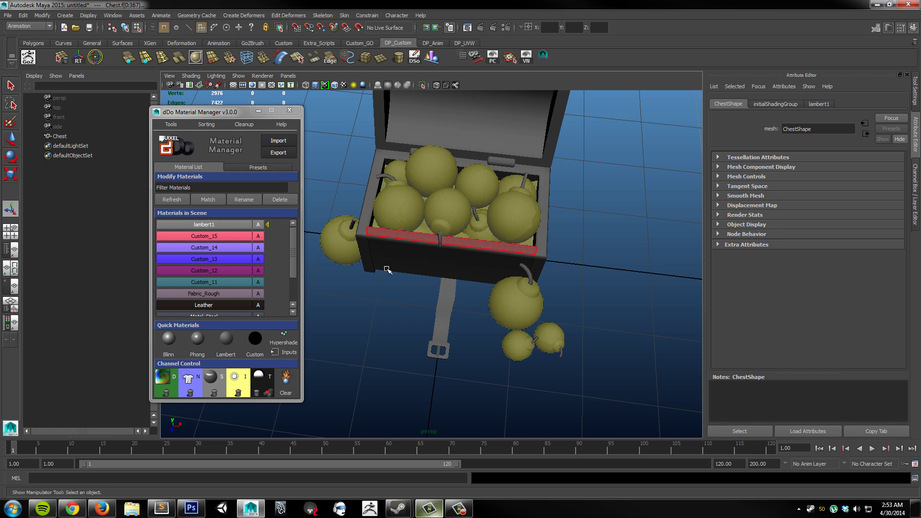
left_click_drag(370, 287, 458, 222, "alt")
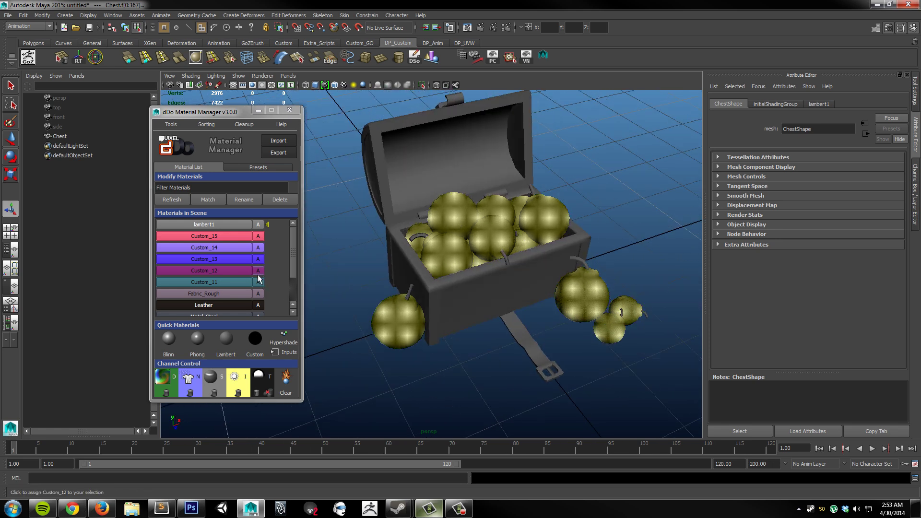
scroll(271, 282, "down", 2)
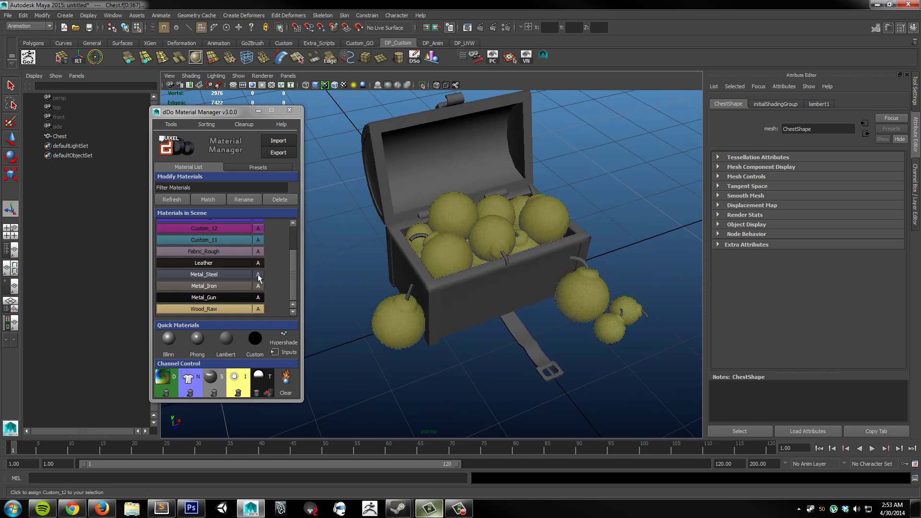
left_click(263, 300)
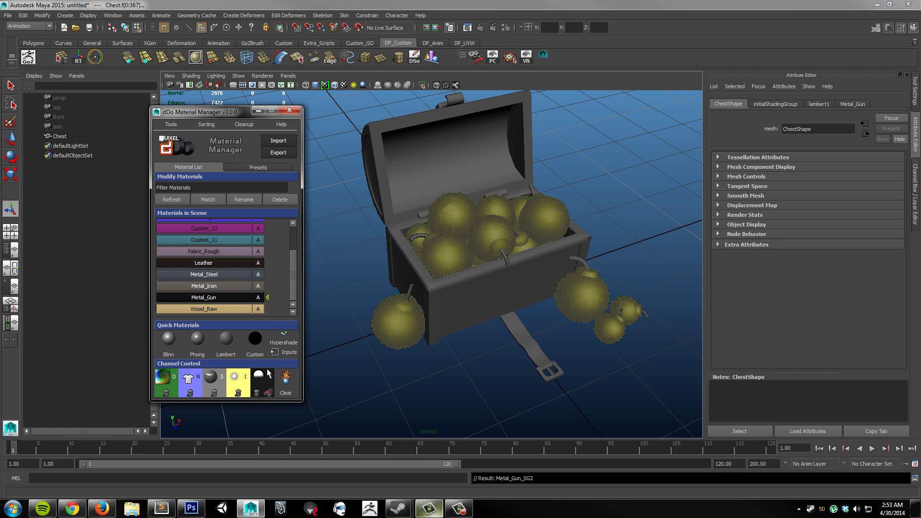
left_click_drag(496, 305, 516, 310, "alt")
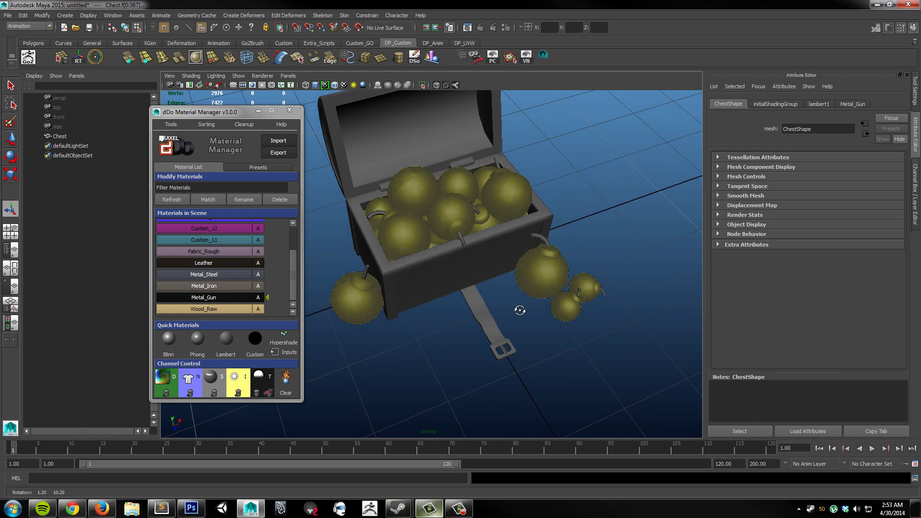
Step: Select all seven bomb fuses and assign them Fabric_Rough
left_click(368, 277)
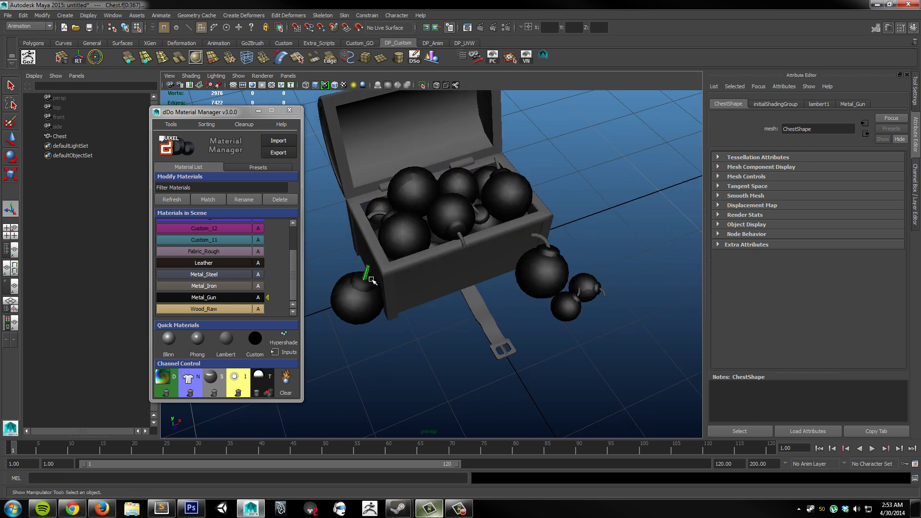
left_click(378, 219, "shift")
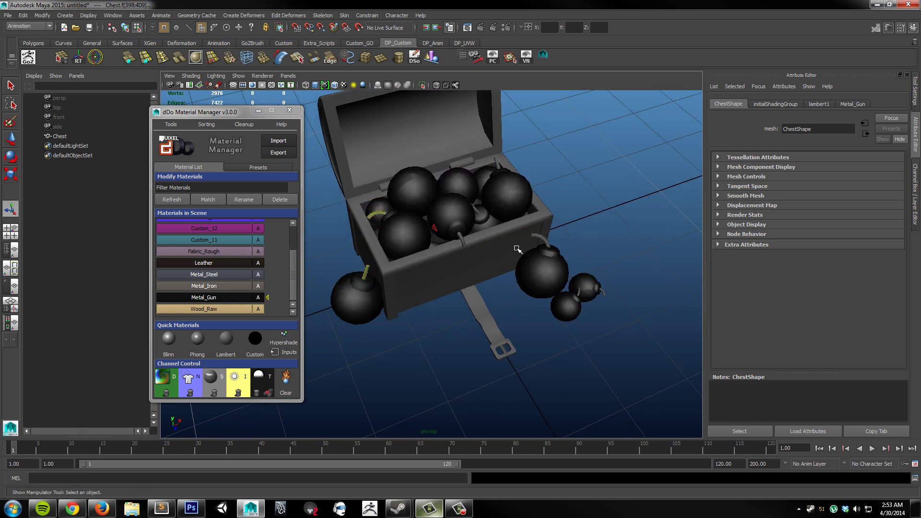
left_click(465, 243, "shift")
left_click(481, 217, "shift")
left_click(501, 167, "shift")
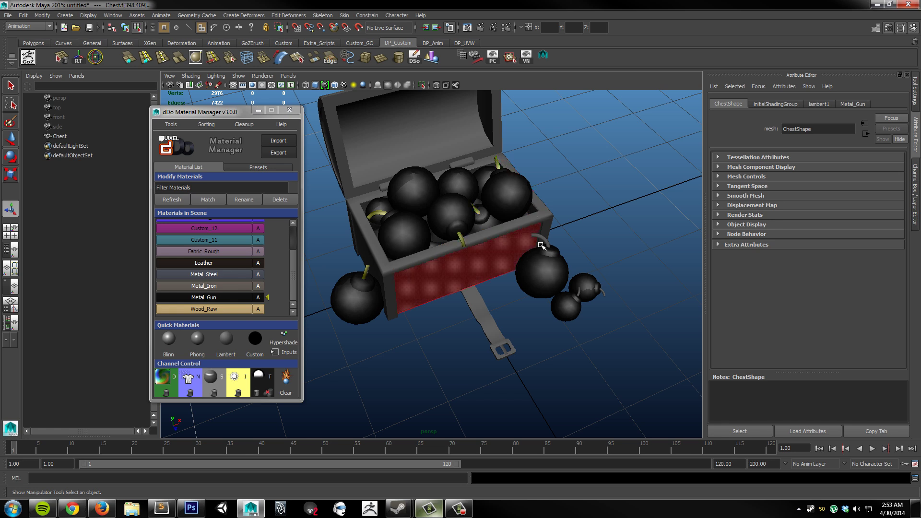
left_click(611, 300, "shift")
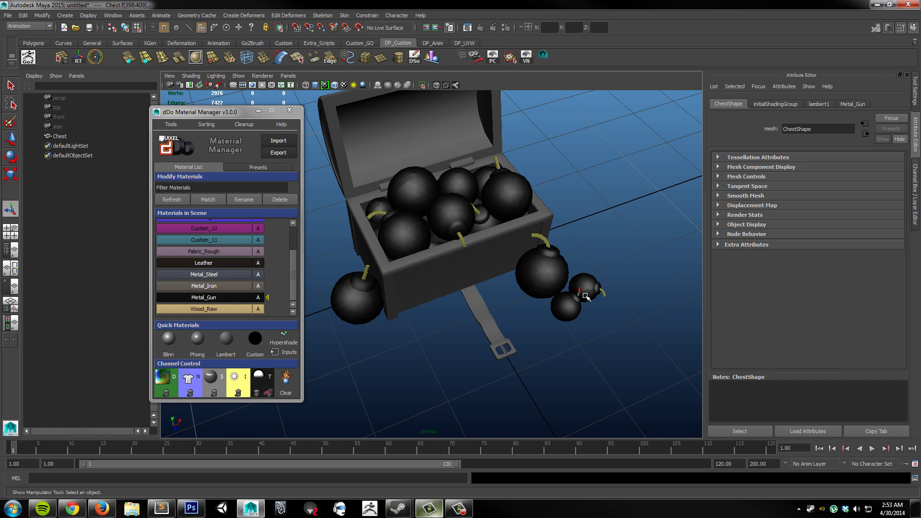
left_click(586, 296, "shift")
left_click_drag(586, 296, 461, 297, "alt")
left_click(258, 251)
Step: Select the strap's faces on the chest's side
mouse_move(384, 312)
left_mouse_down("alt")
mouse_move(411, 336)
mouse_move(417, 329)
left_mouse_up("alt")
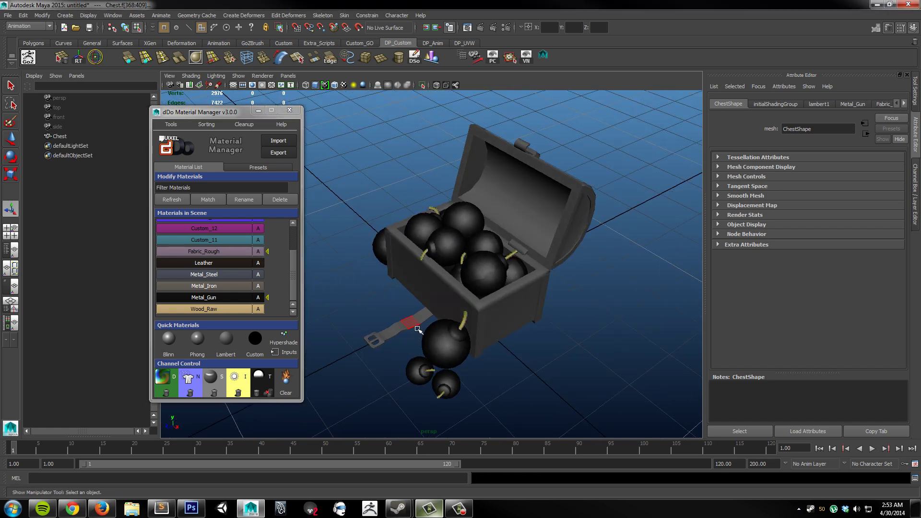
double_click(417, 329)
scroll(420, 318, "up", 5)
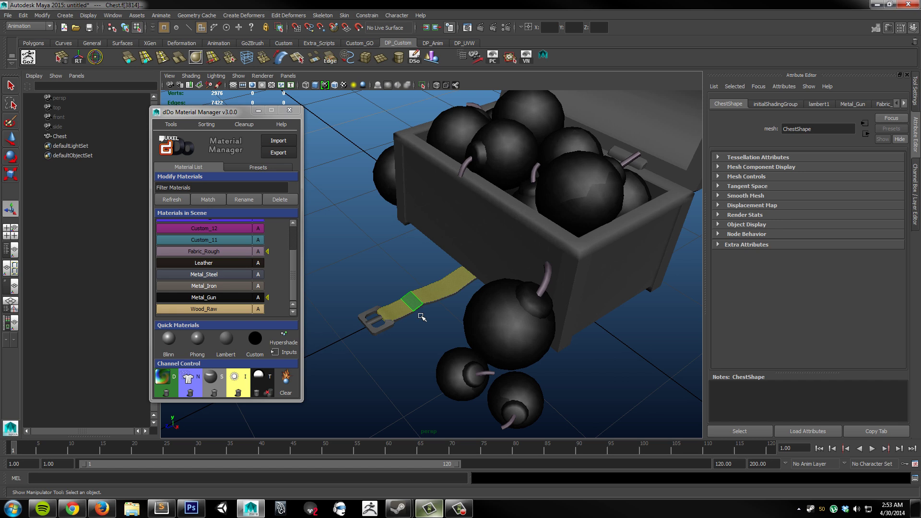
Step: Assign Leather to the strap and pick faces near the buckle
left_click(258, 263)
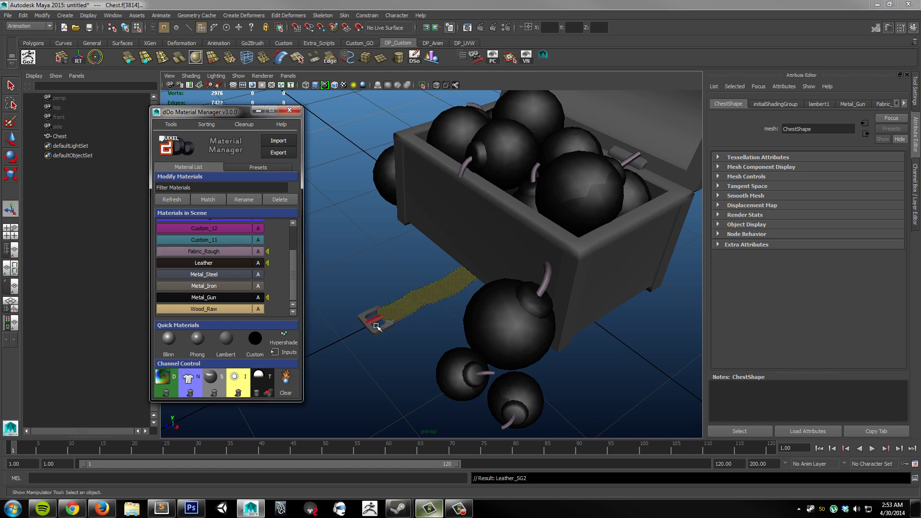
left_click(376, 320)
left_click(389, 334)
left_click_drag(391, 334, 470, 323, "alt")
Step: Select the latch, lid-edge loop and clasp faces and assign them Metal_Steel
left_click(544, 225)
left_click_drag(474, 274, 474, 258, "alt")
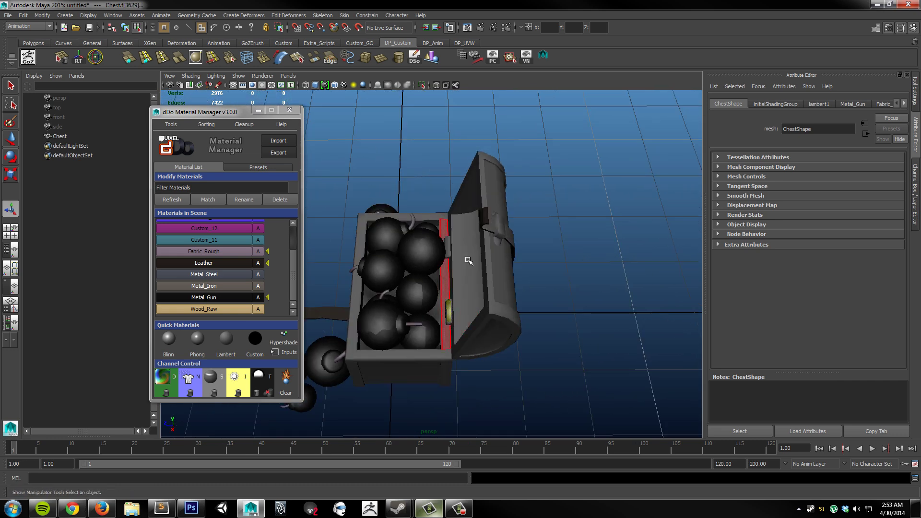
double_click(454, 251)
left_click_drag(488, 287, 507, 259, "alt")
left_click_drag(505, 328, 508, 307, "alt")
double_click(444, 296)
left_click(262, 280)
Step: Assign Metal_Iron to the chest body and lid faces, then clear the selection
left_click_drag(393, 312, 470, 321, "alt")
double_click(472, 322)
left_click_drag(475, 287, 450, 336, "alt")
left_click(258, 286)
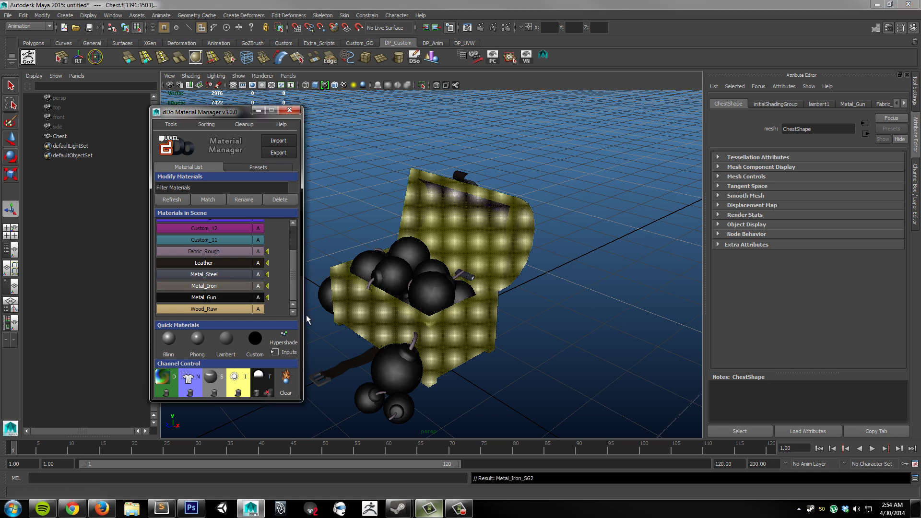
left_click(528, 397)
Step: Select the inner lid, side panel, lid inner-edge strip and chest body faces for Wood_Raw
left_click(499, 245)
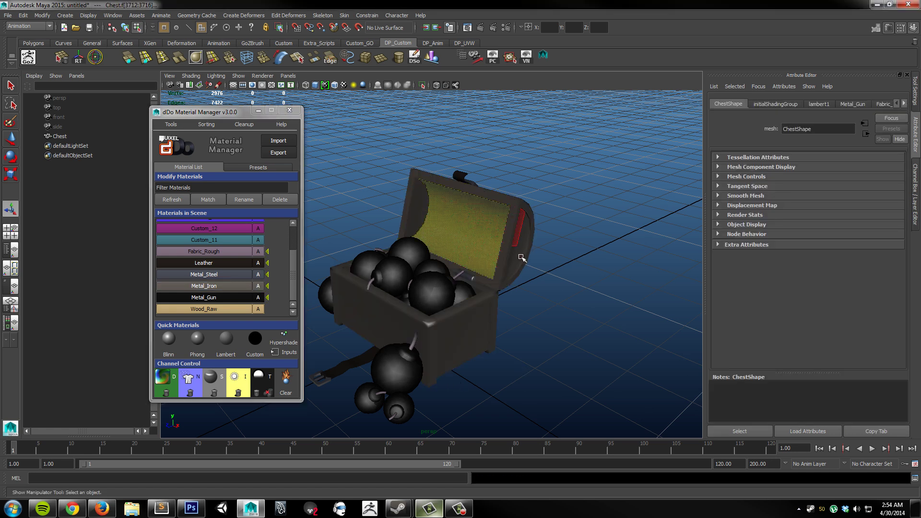
left_click_drag(425, 222, 467, 267, "alt")
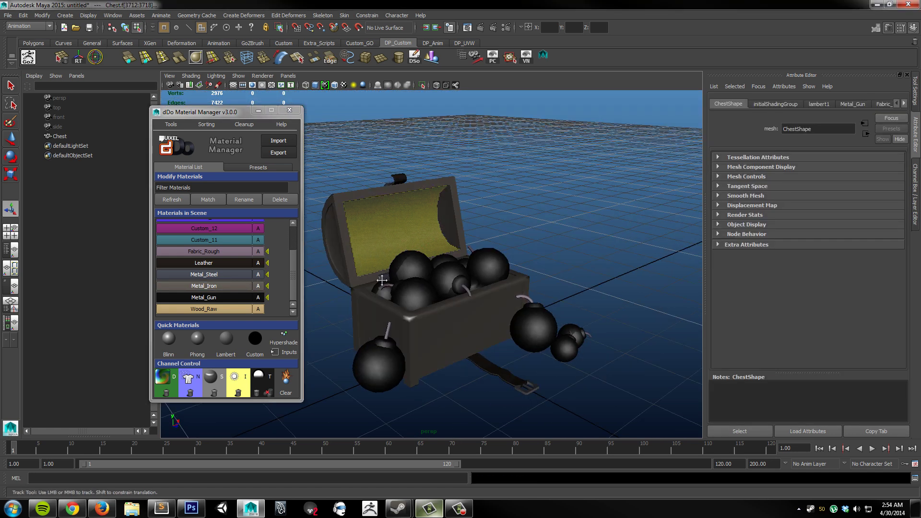
left_click_drag(414, 288, 417, 251, "alt")
left_click(460, 262)
left_click(445, 253)
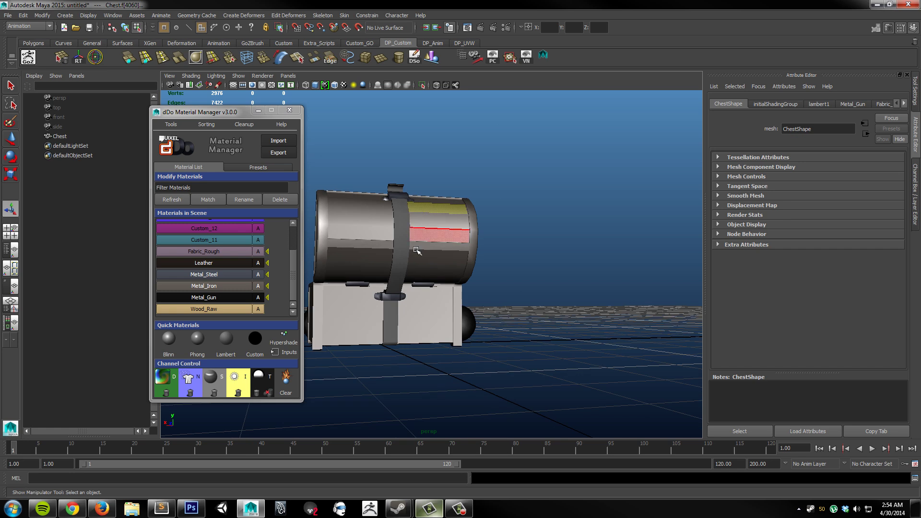
left_click(353, 264)
left_click_drag(353, 263, 458, 243, "alt")
left_click_drag(407, 202, 350, 337)
left_click(473, 319)
left_click_drag(409, 323, 371, 313, "alt")
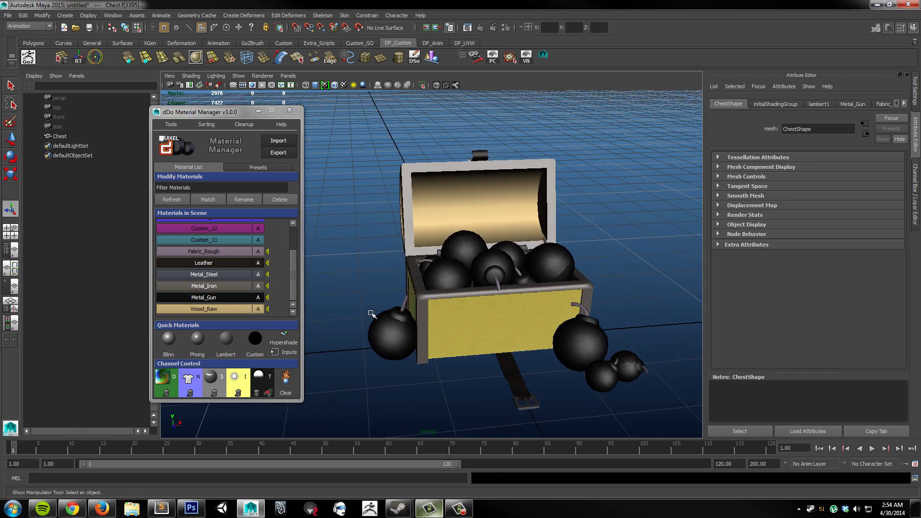
left_click(528, 416)
key("f")
left_click_drag(530, 417, 452, 387, "alt")
right_click_drag(452, 386, 462, 333, "alt")
left_click_drag(462, 333, 482, 321, "alt")
key("a")
left_click_drag(430, 294, 479, 314, "alt")
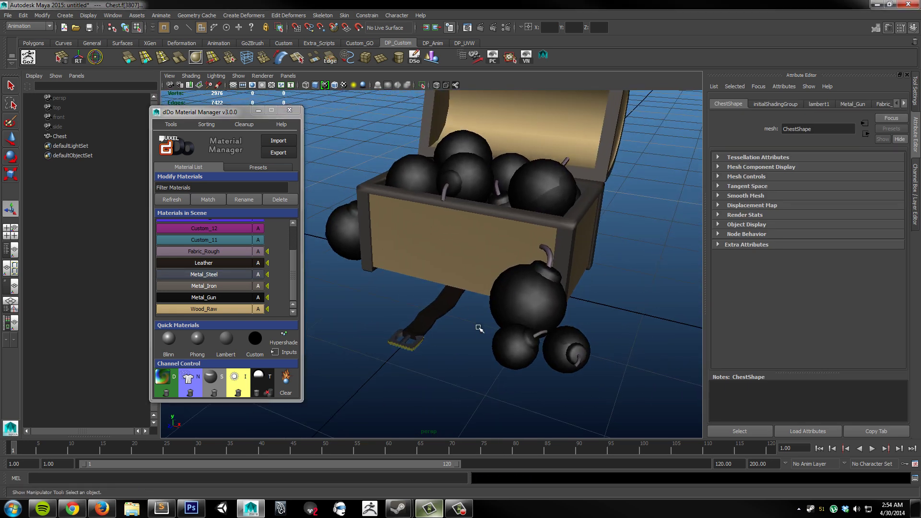
right_click_drag(481, 315, 386, 331, "alt")
left_click_drag(386, 330, 373, 335, "alt")
key("F8")
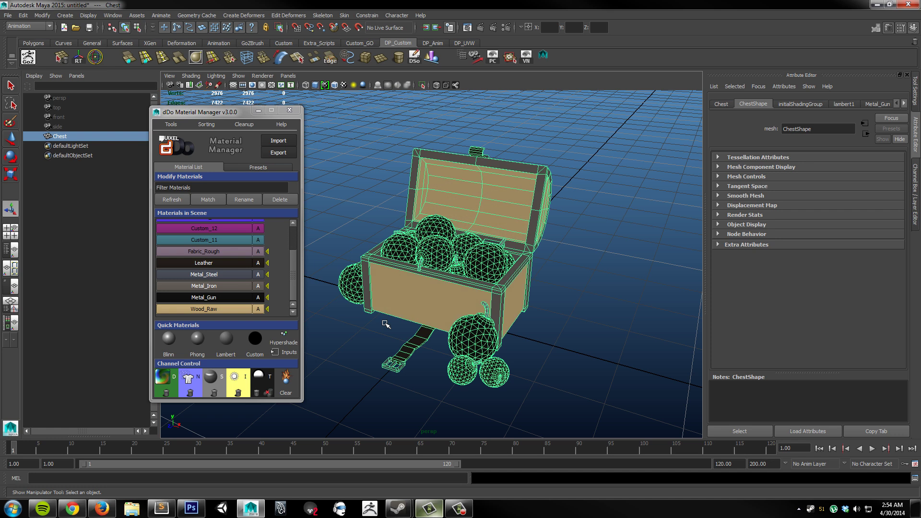
left_click(384, 321)
left_click_drag(447, 286, 424, 298, "alt")
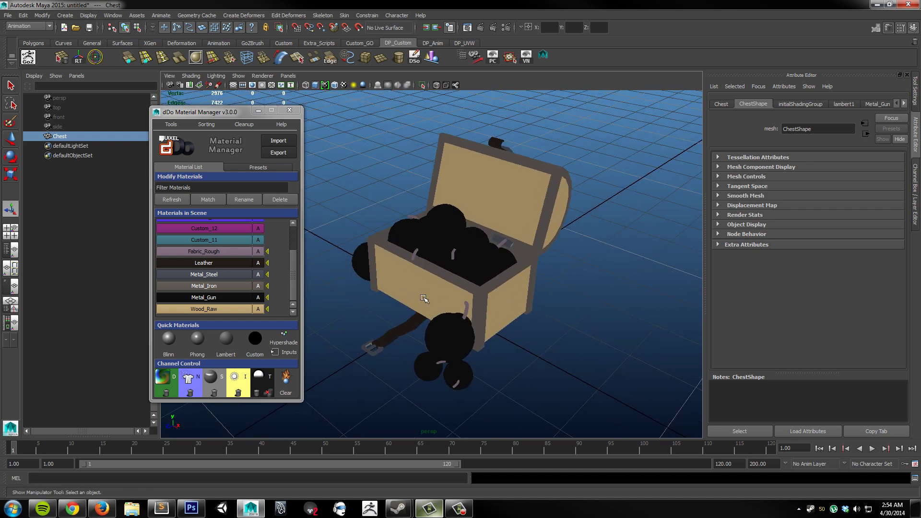